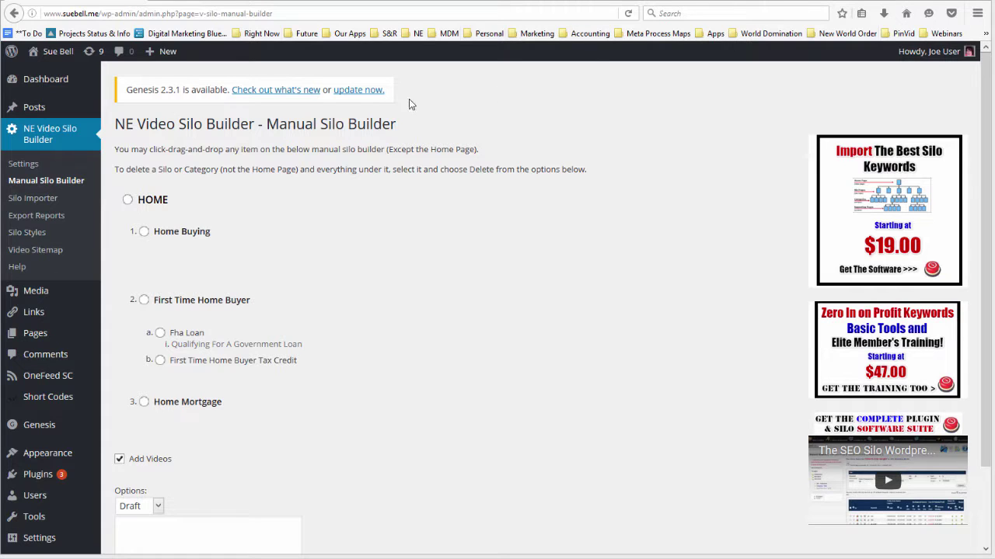
Open the NE Video Silo Builder Silo Importer page from the admin sidebar.
left_click(59, 201)
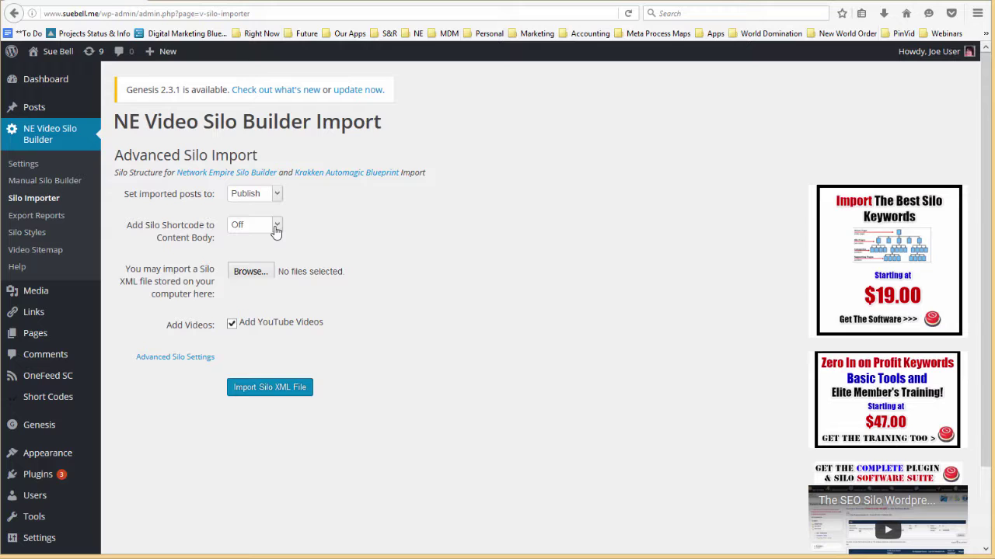
Open NE Video Silo Builder Settings and scroll down to the NE Shortcode 1 placeholder ad text.
left_click(33, 165)
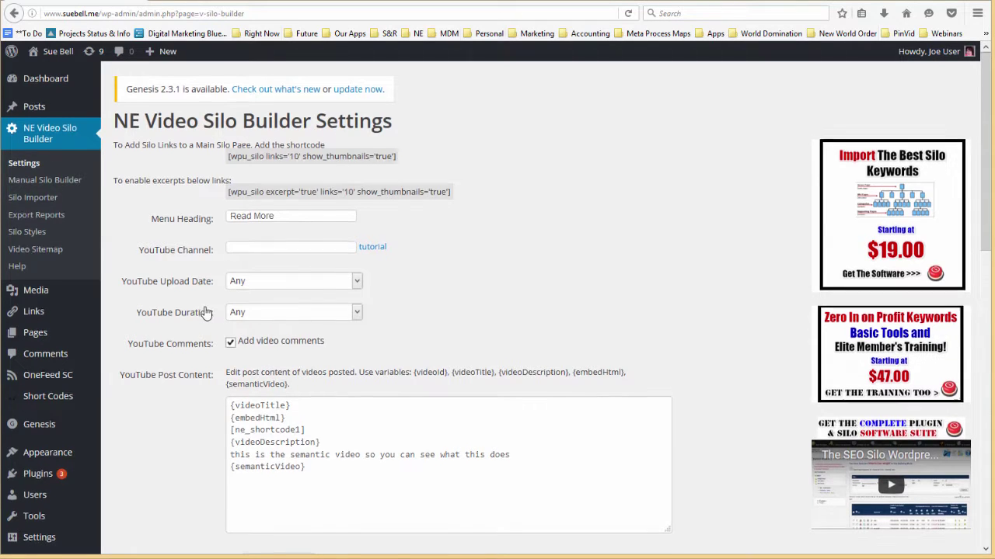
scroll(204, 303, "down", 5)
scroll(205, 312, "down", 4)
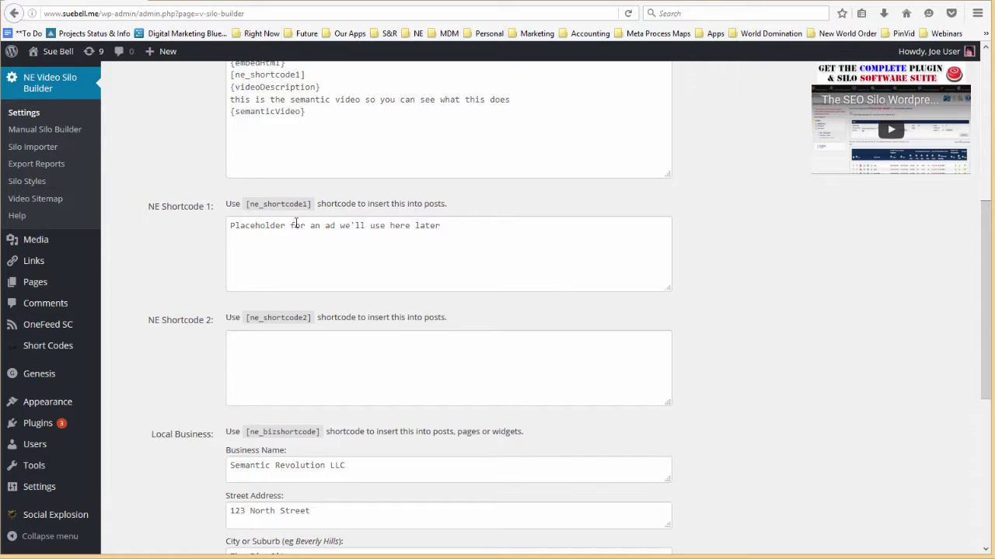
Back on Silo Importer, turn Add Silo Shortcode On to inspect its body, then set it Off.
left_click(40, 150)
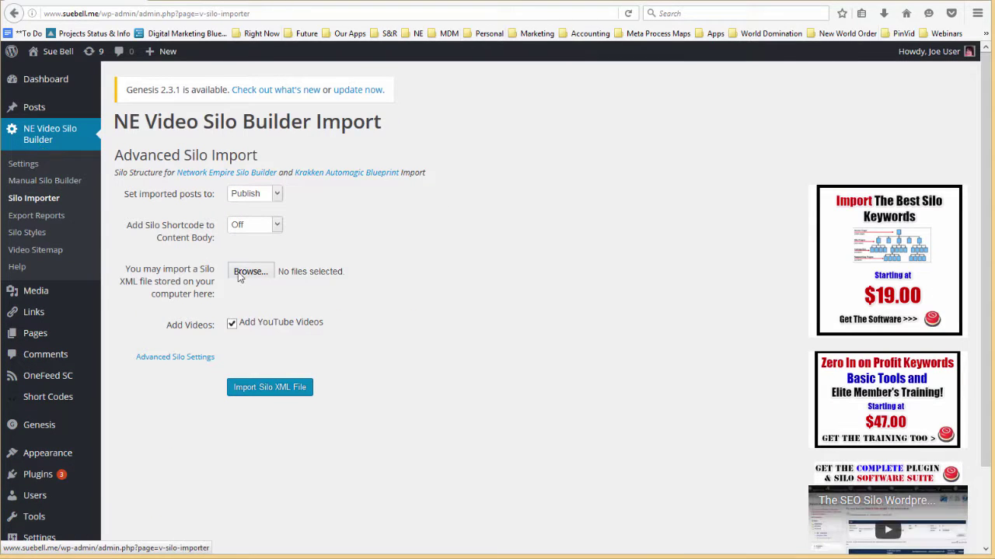
left_click(270, 231)
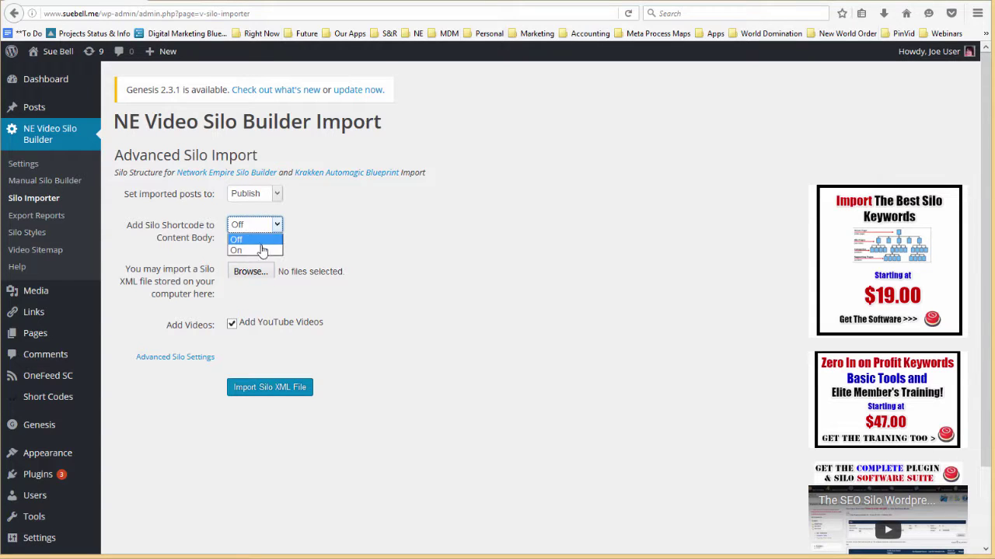
left_click(262, 248)
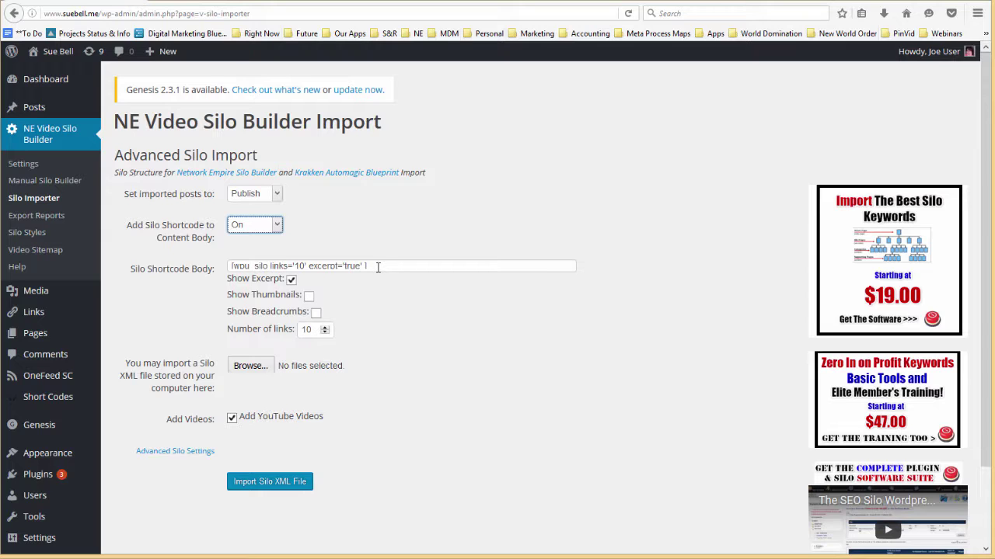
left_click_drag(378, 266, 224, 245)
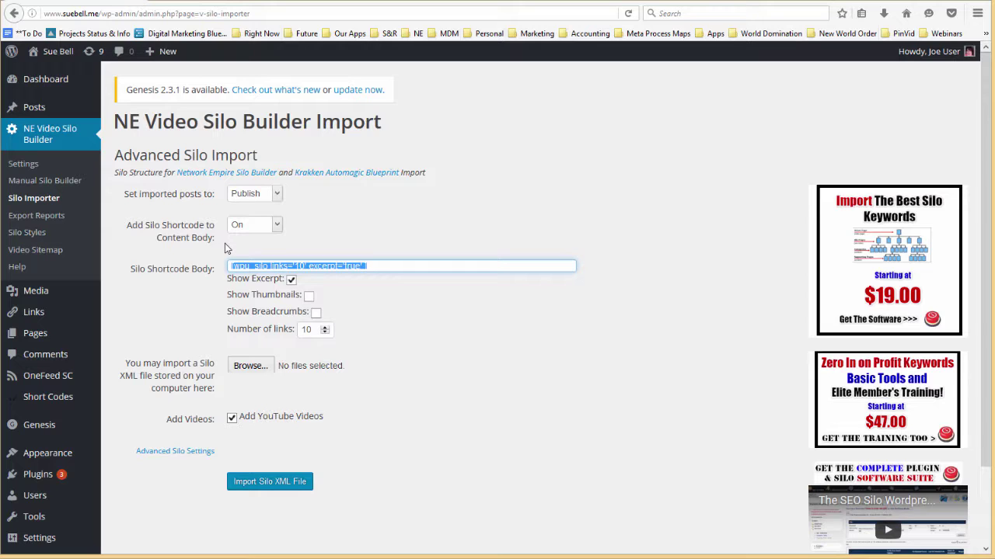
left_click(255, 226)
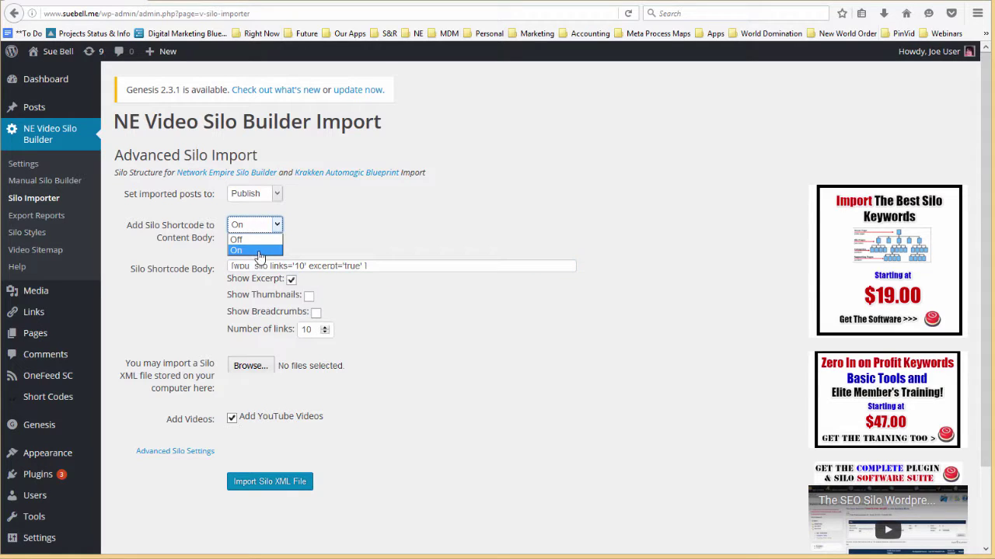
left_click(266, 243)
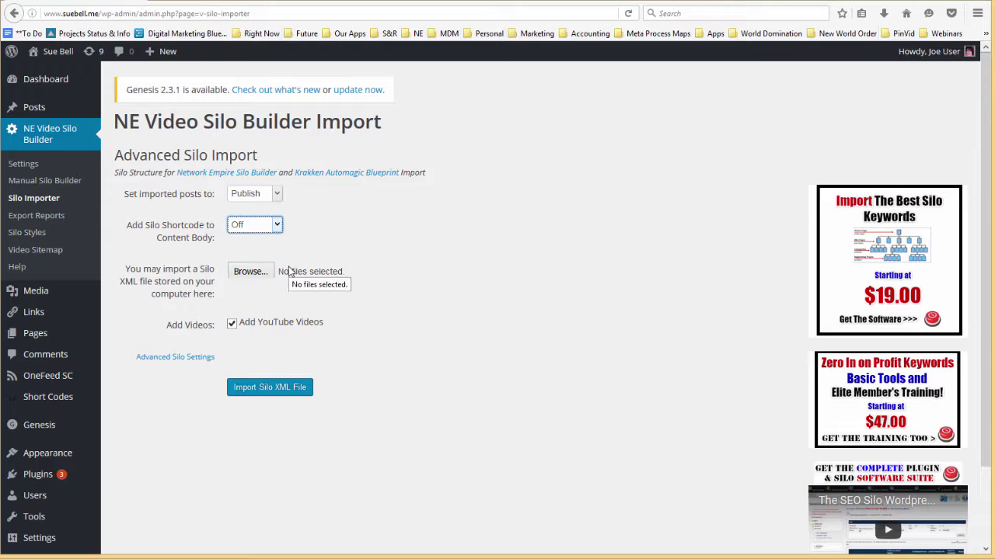
Choose dws-blueprint-3159-diet webinar.xml from Downloads as the silo file to import.
left_click(248, 273)
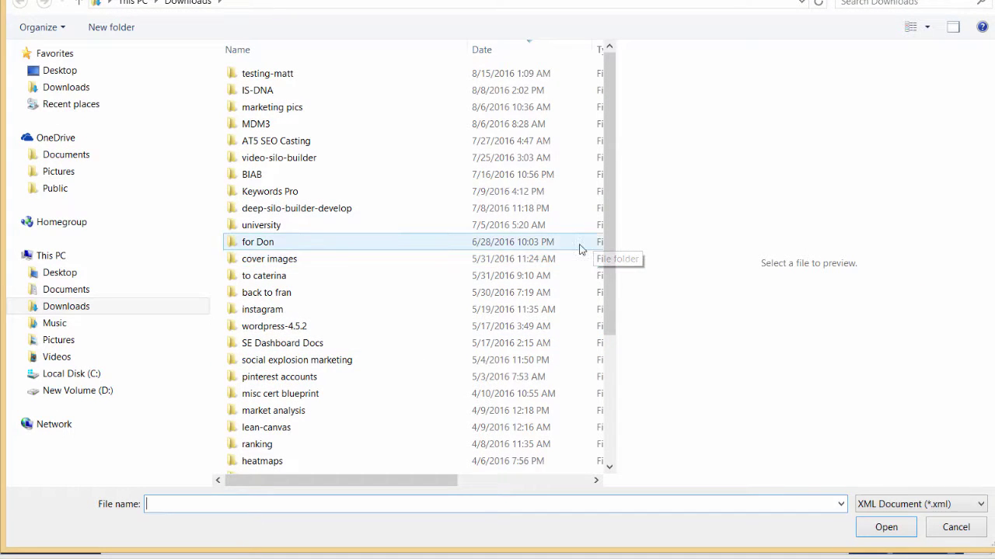
left_click(850, 4)
type("xml")
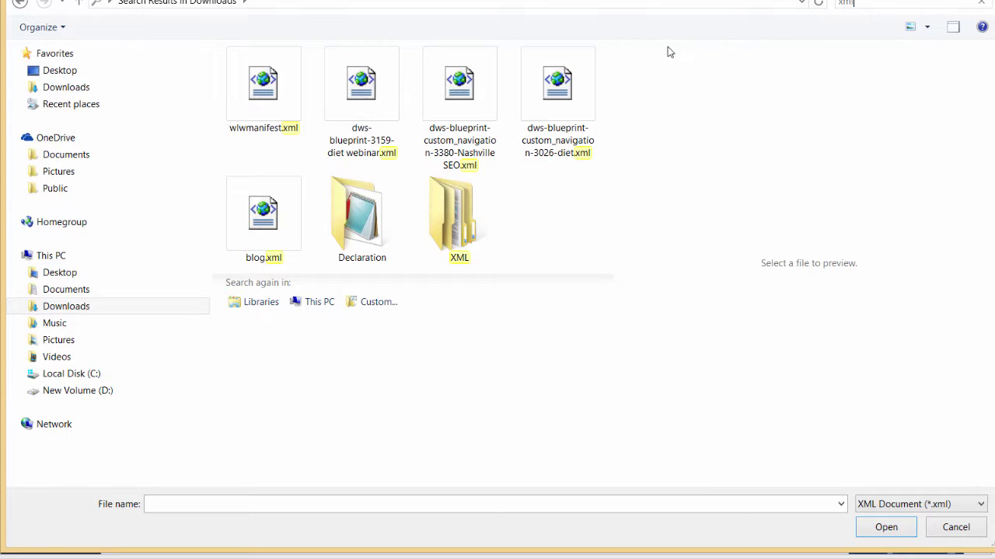
left_click(361, 75)
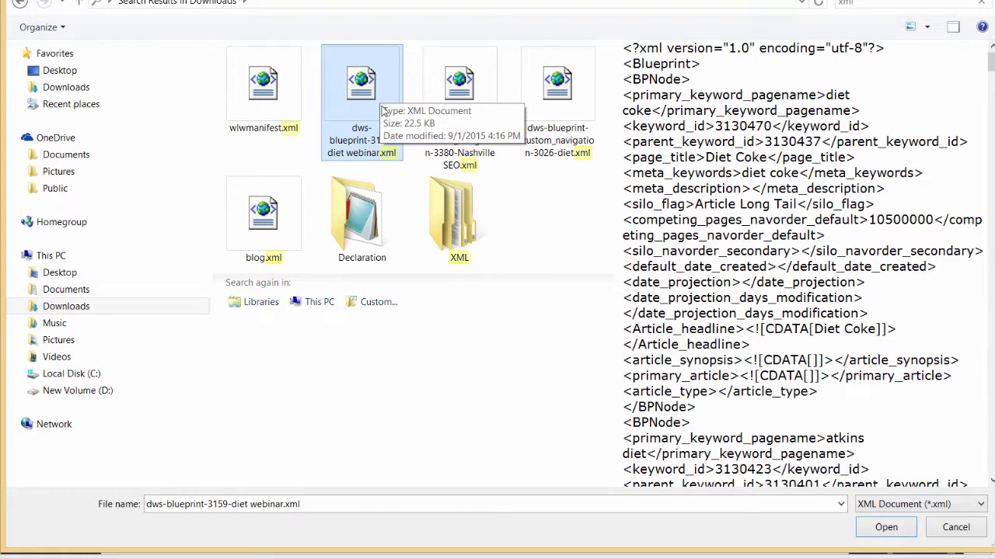
left_click(884, 528)
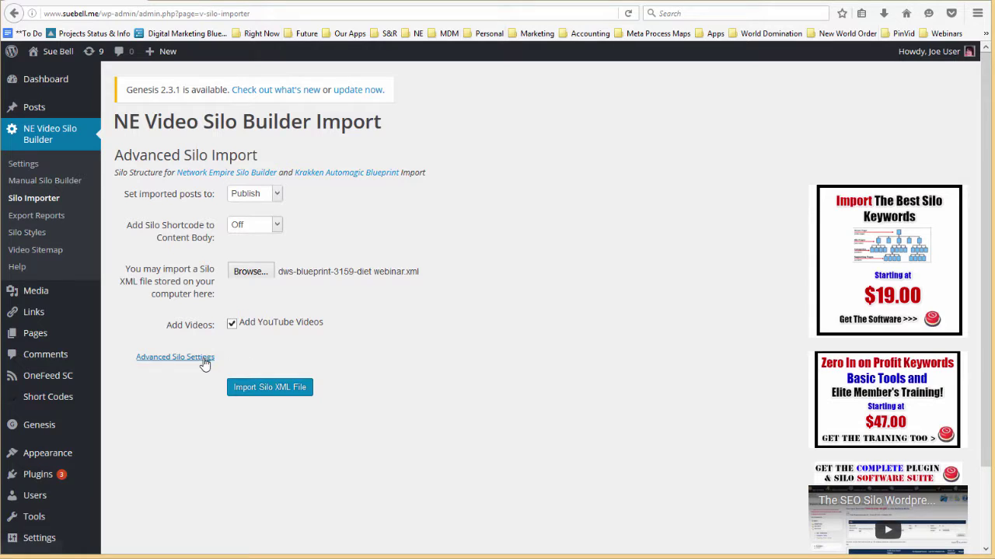
Reset Advanced Silo Settings to defaults and set silo, category and article slugs to Page Title.
left_click(175, 357)
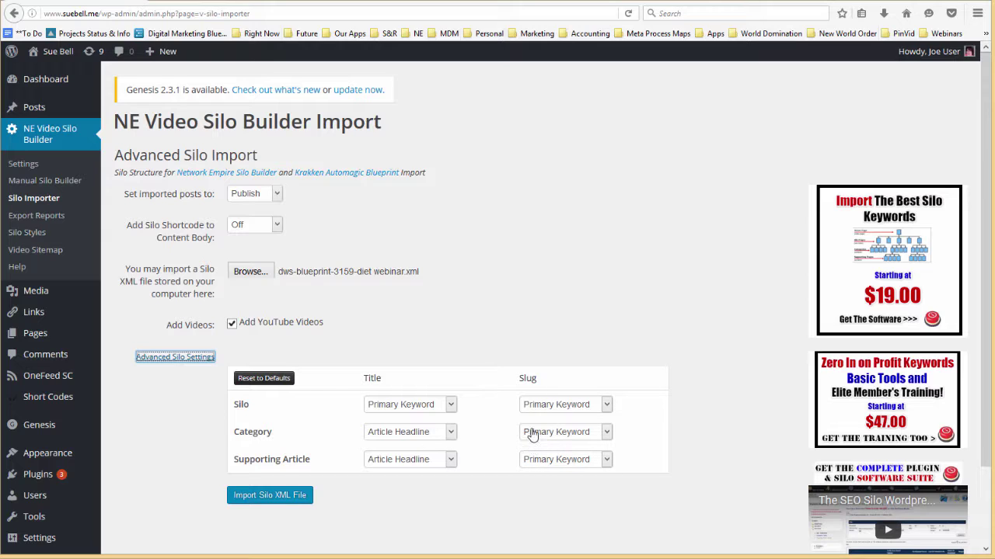
left_click(276, 383)
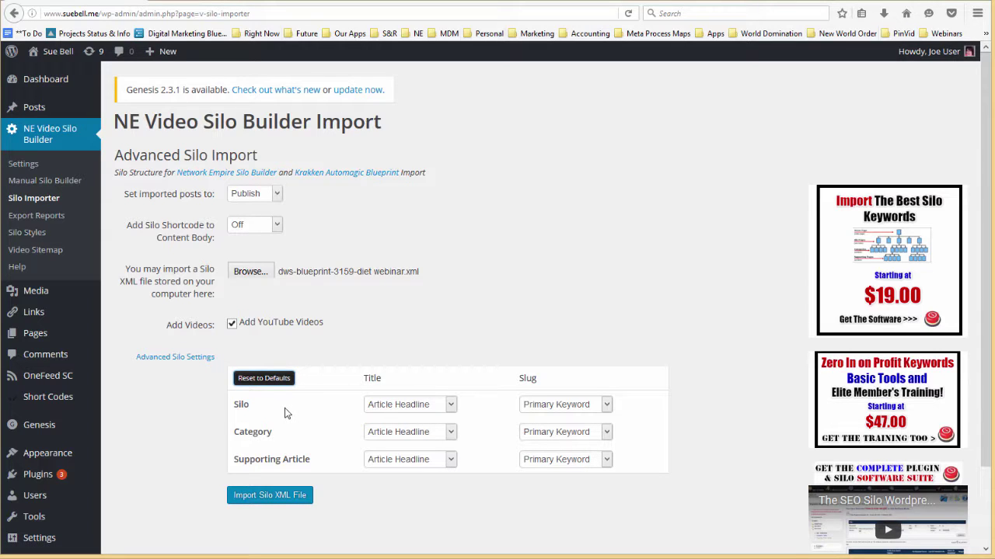
left_click(575, 407)
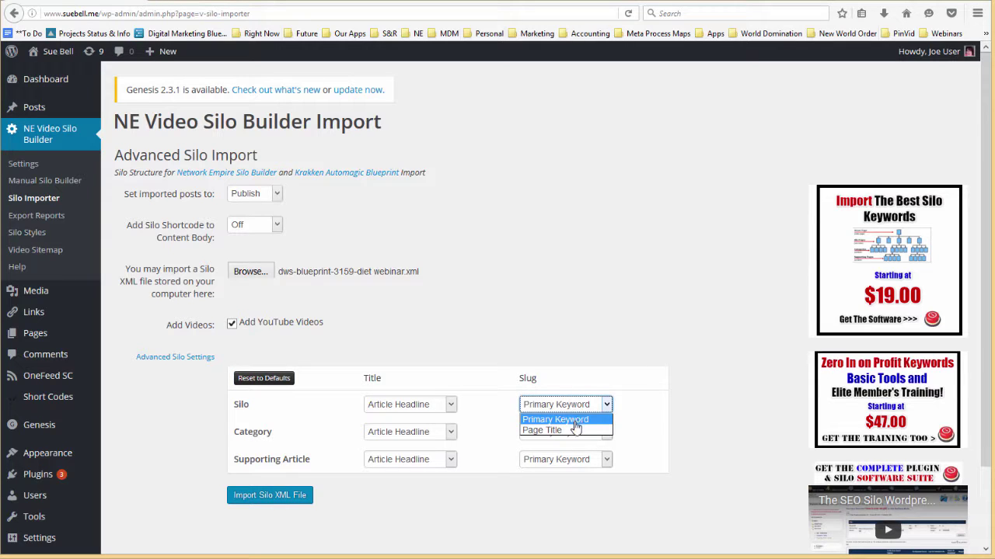
left_click(574, 431)
left_click(583, 432)
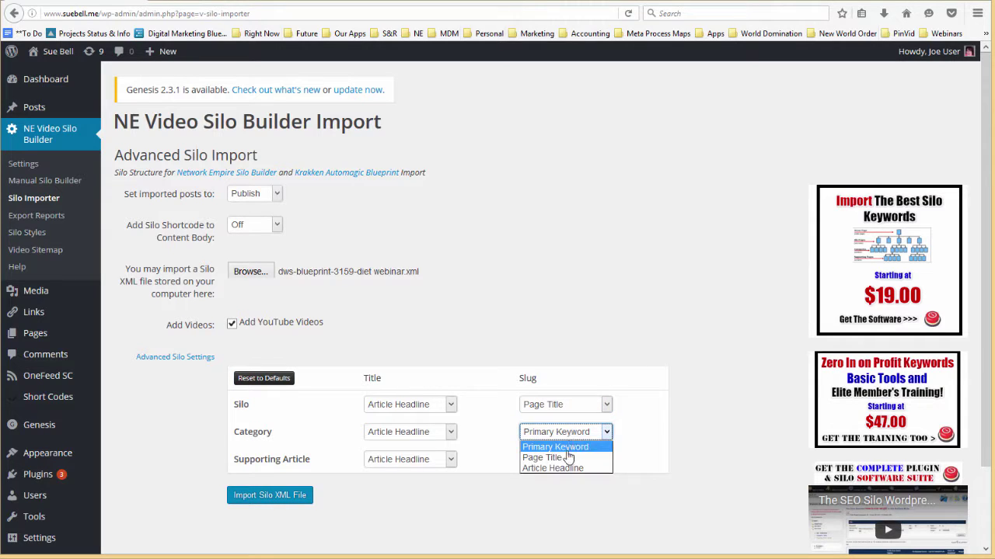
left_click(563, 458)
left_click(565, 459)
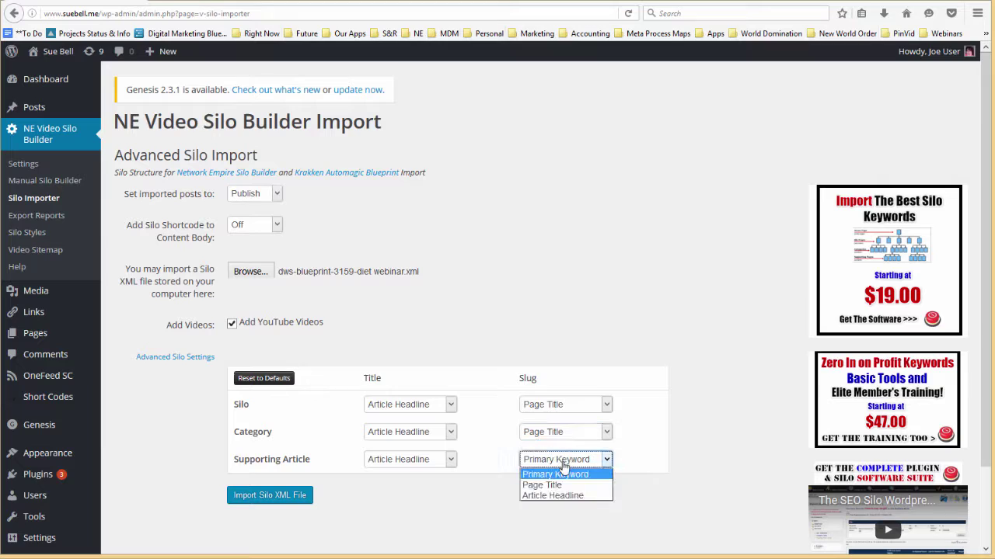
left_click(567, 483)
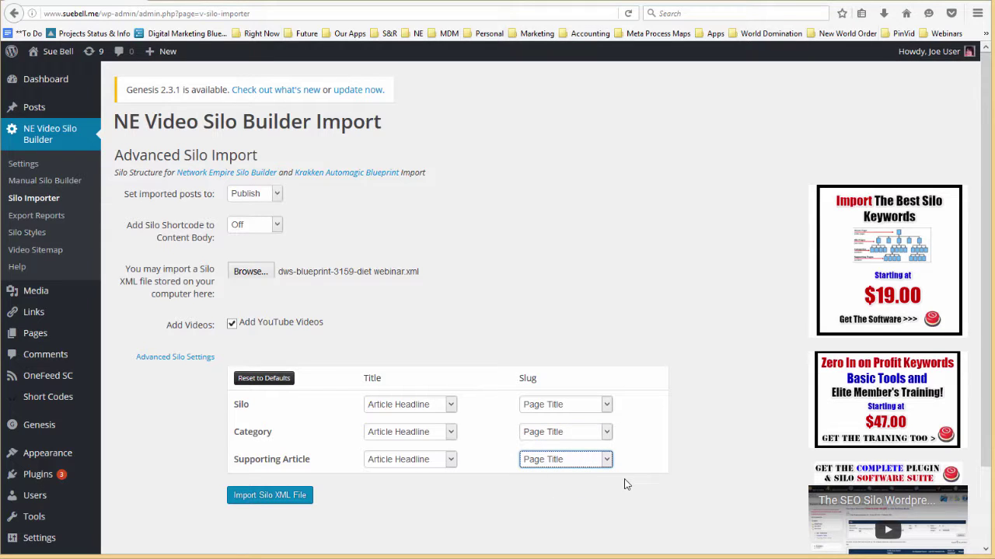
Switch the silo, category and supporting article slugs to Primary Keyword.
left_click(541, 405)
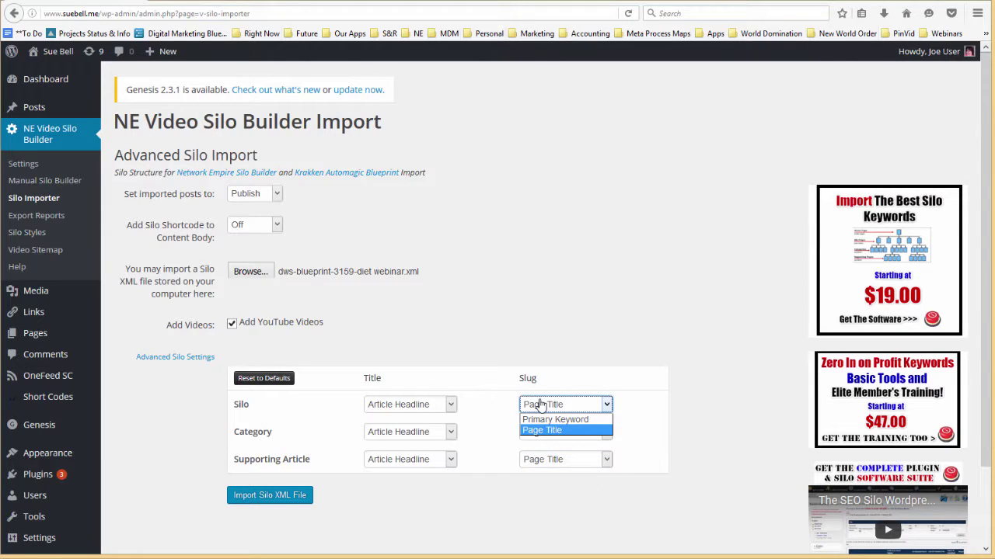
left_click(548, 411)
left_click(564, 440)
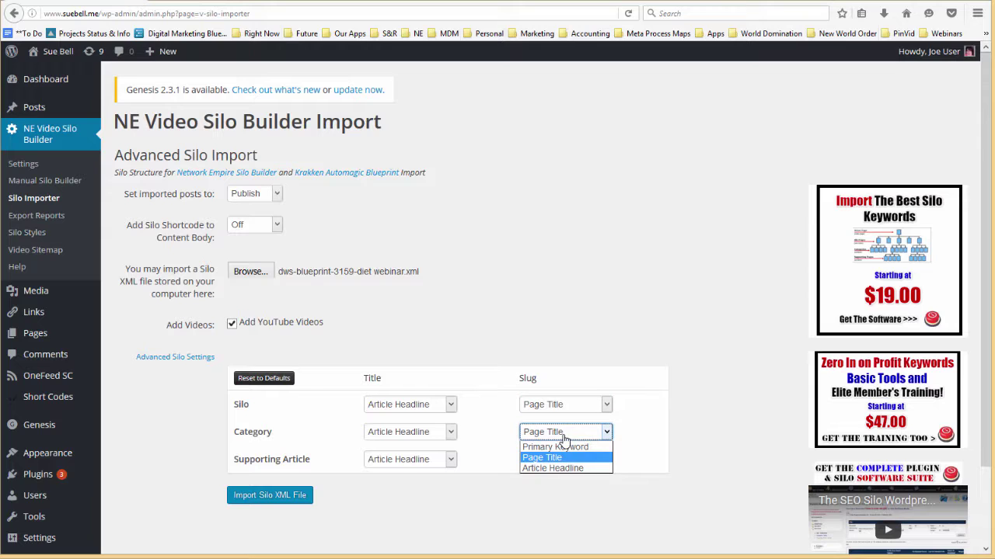
left_click(563, 441)
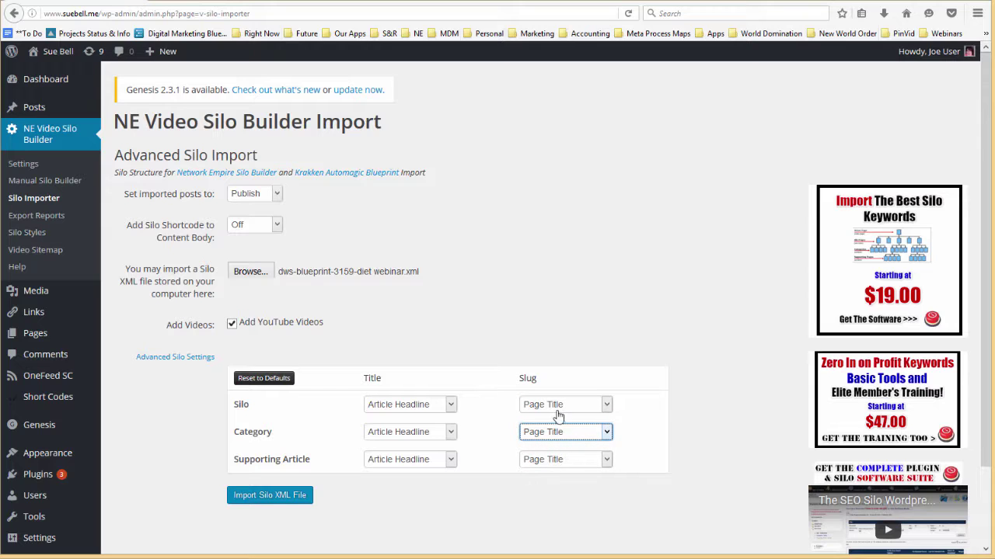
left_click(558, 407)
left_click(561, 418)
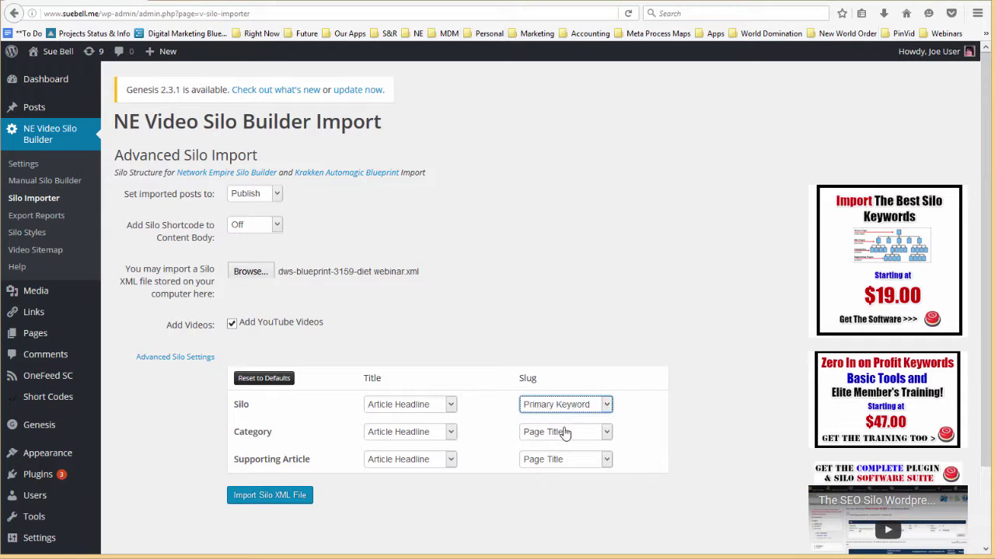
left_click(565, 434)
left_click(562, 446)
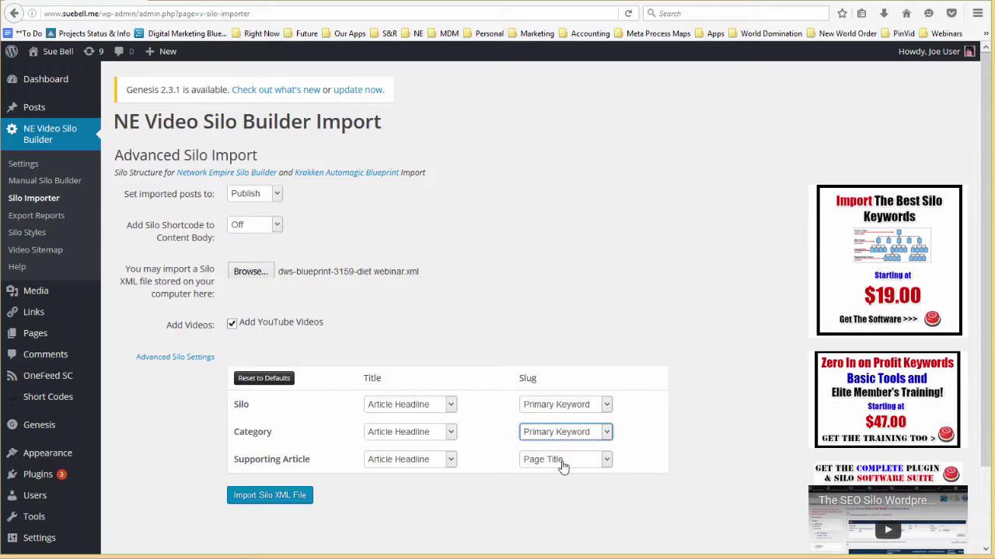
left_click(563, 465)
left_click(561, 471)
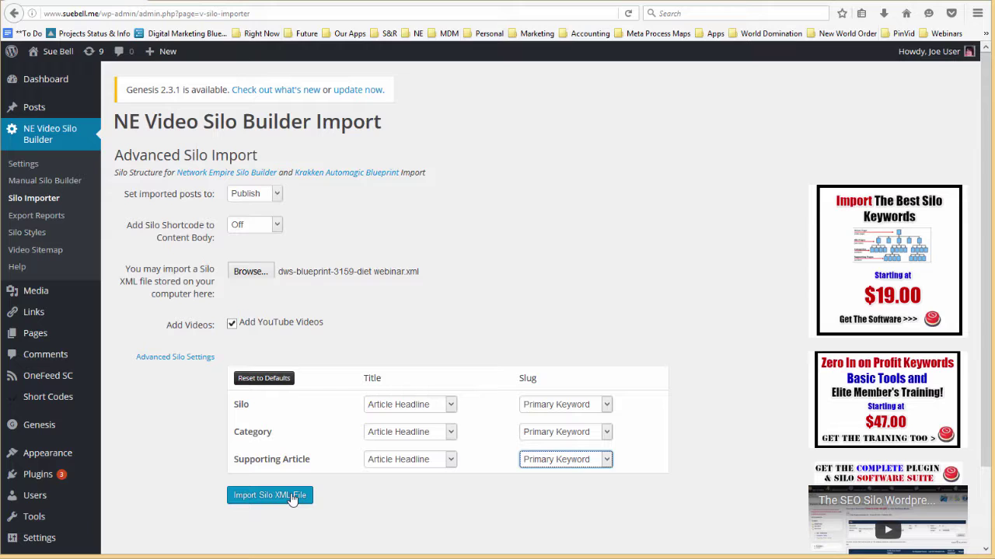
Collapse the advanced settings, import the diet blueprint XML, and view the live loan post.
left_click(194, 358)
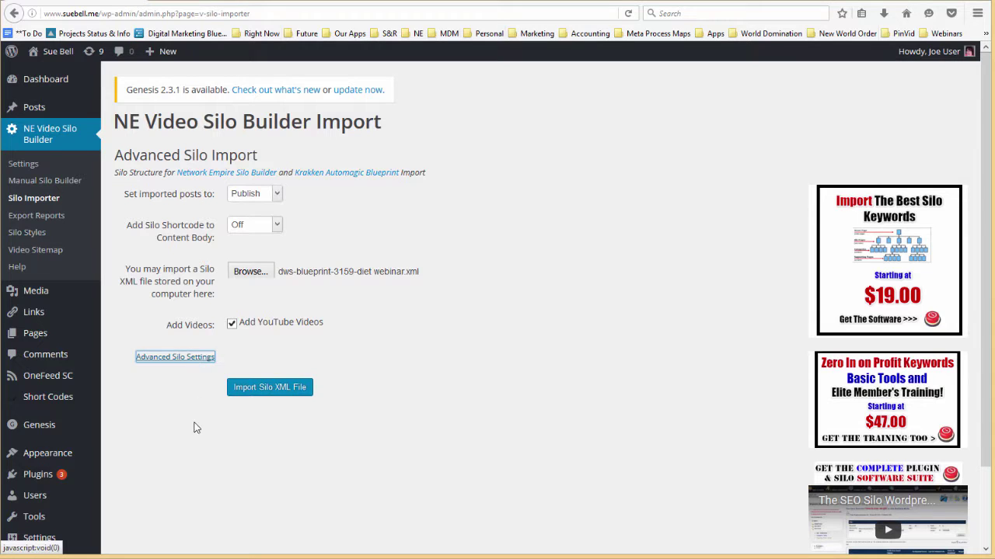
left_click(284, 395)
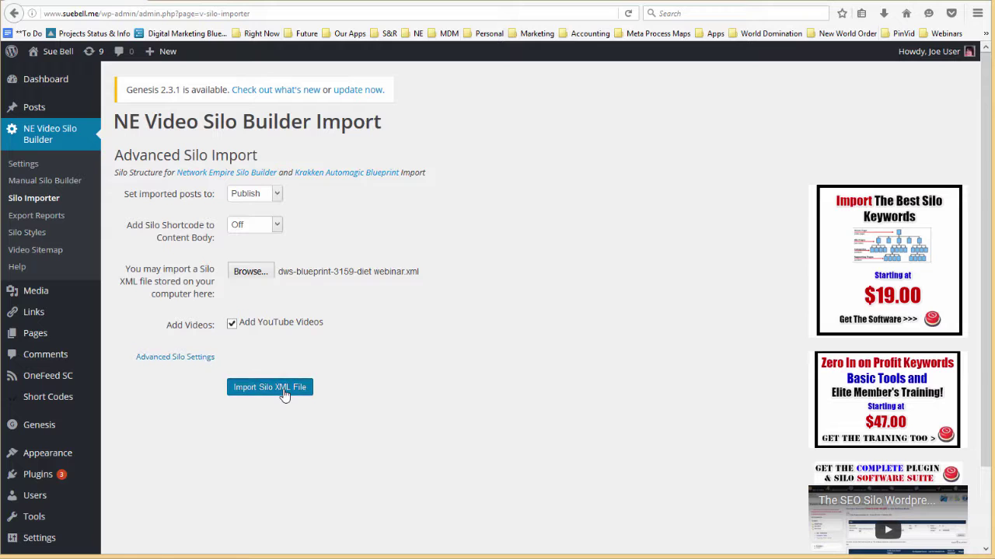
left_click(216, 0)
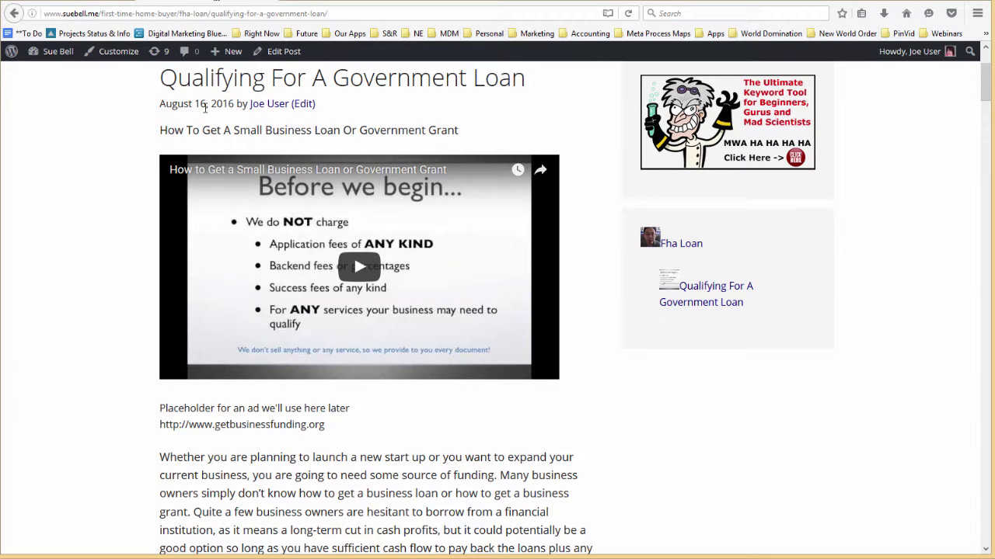
scroll(210, 118, "up", 2)
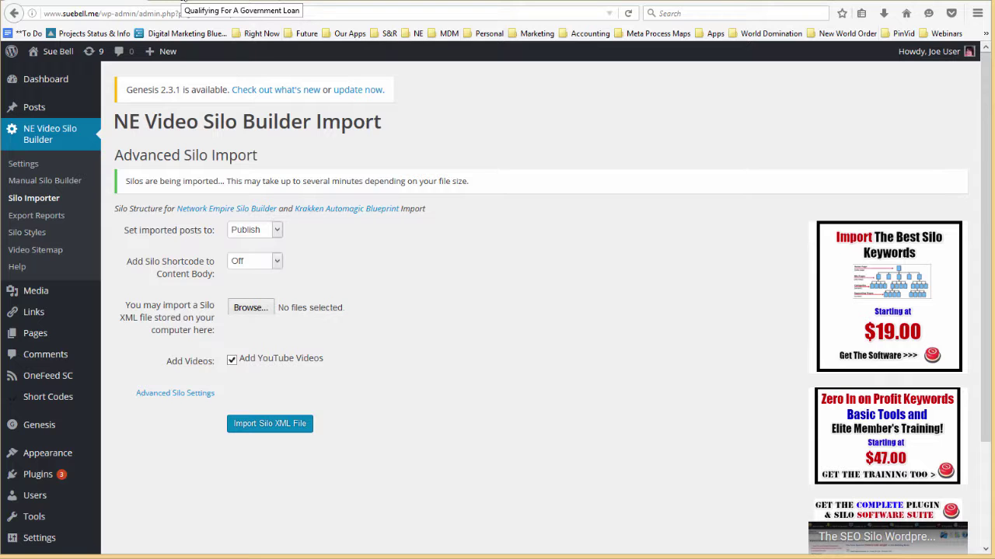
Reload the live post and browse the new Diet Information page with its four diet sub-pages.
left_click(179, 2)
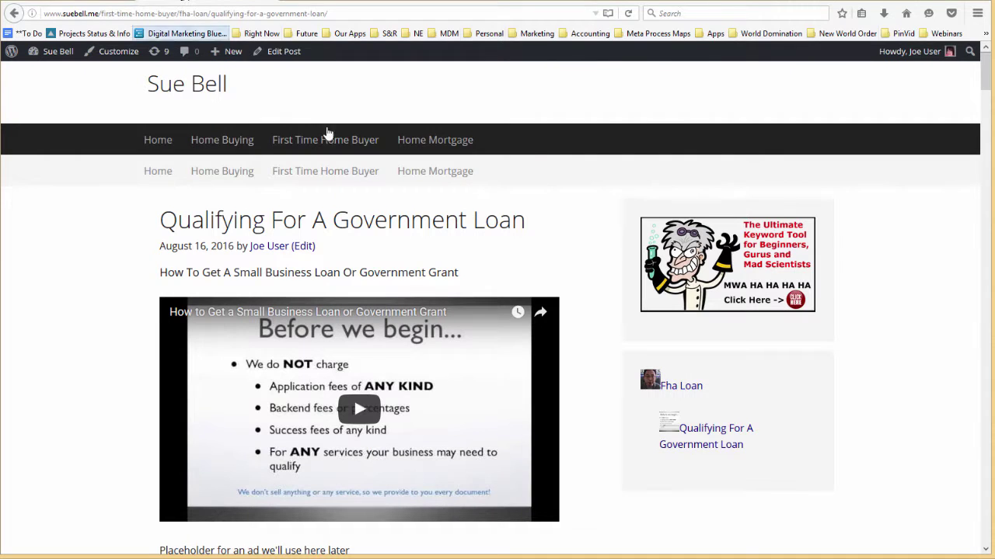
left_click(628, 14)
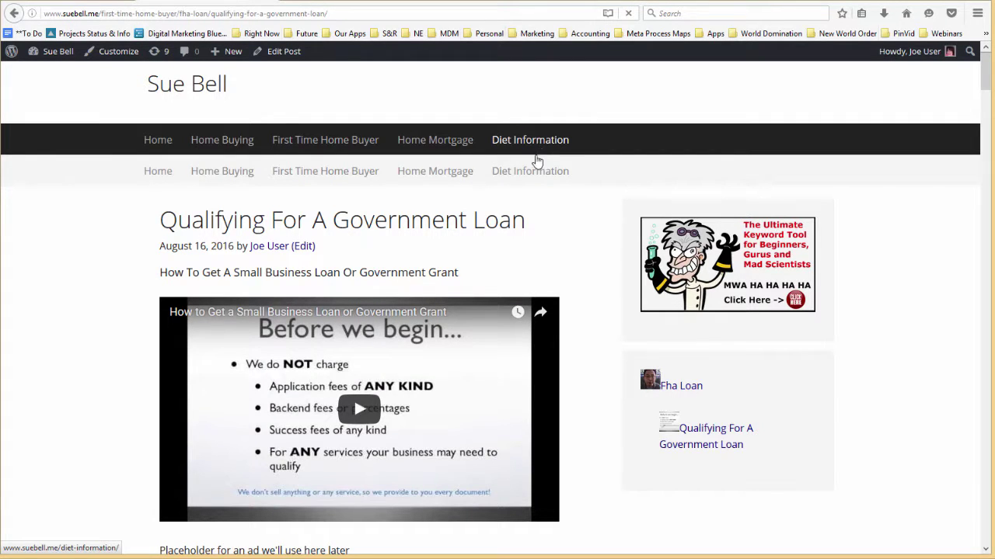
left_click(535, 166)
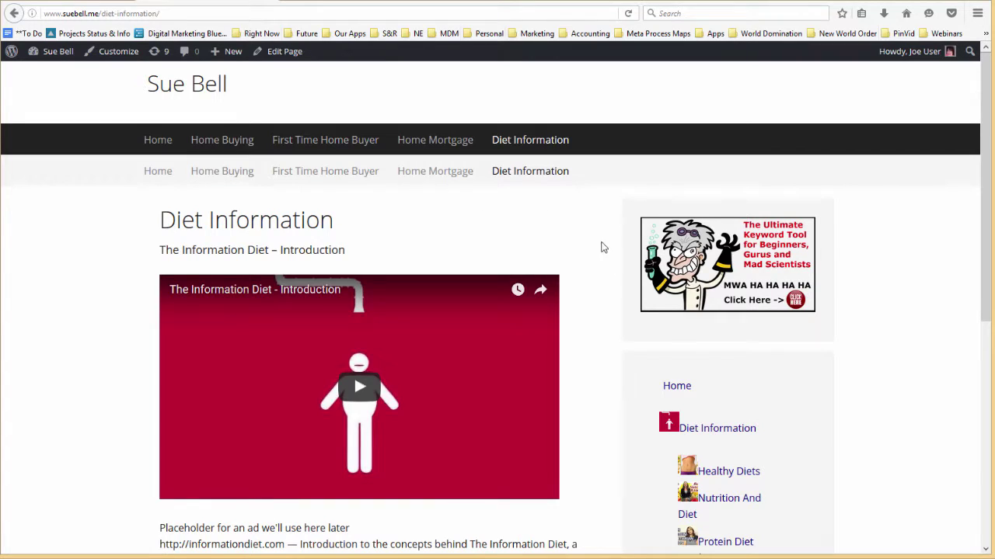
scroll(882, 400, "down", 3)
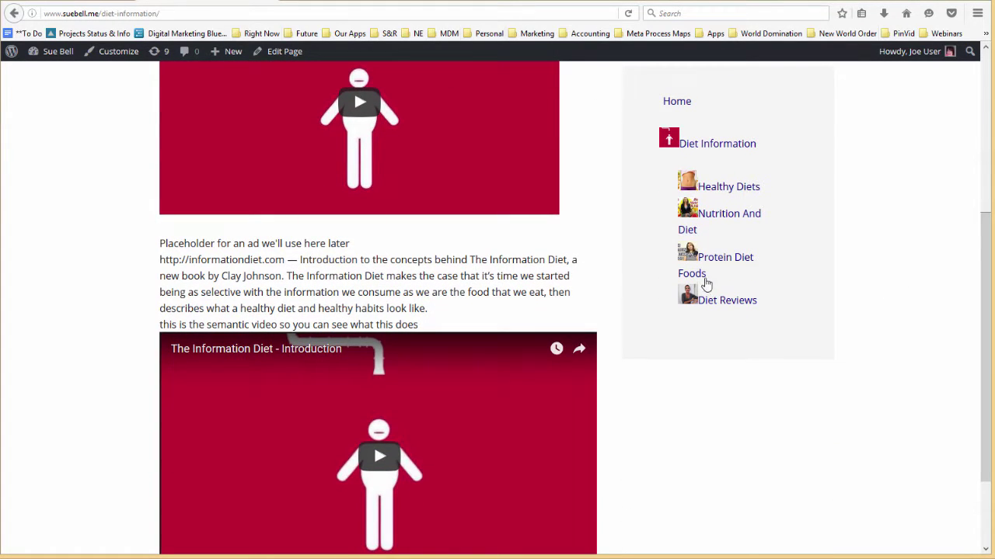
scroll(687, 291, "up", 3)
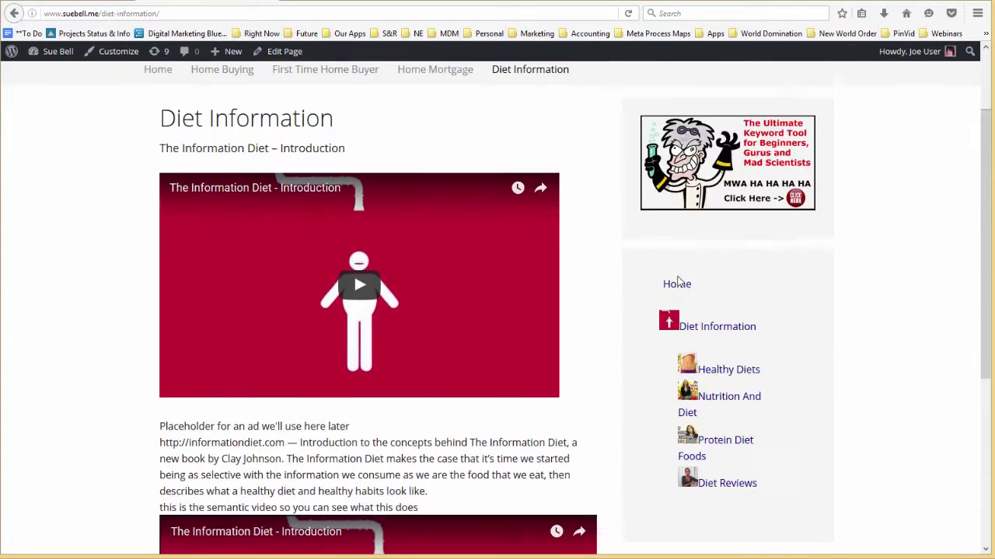
scroll(553, 271, "down", 3)
scroll(499, 293, "down", 2)
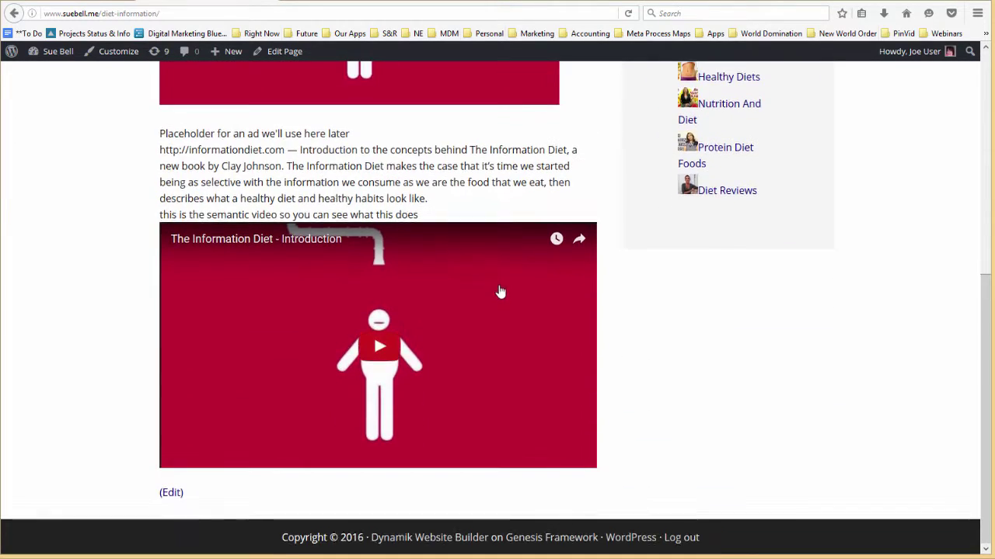
scroll(477, 257, "up", 5)
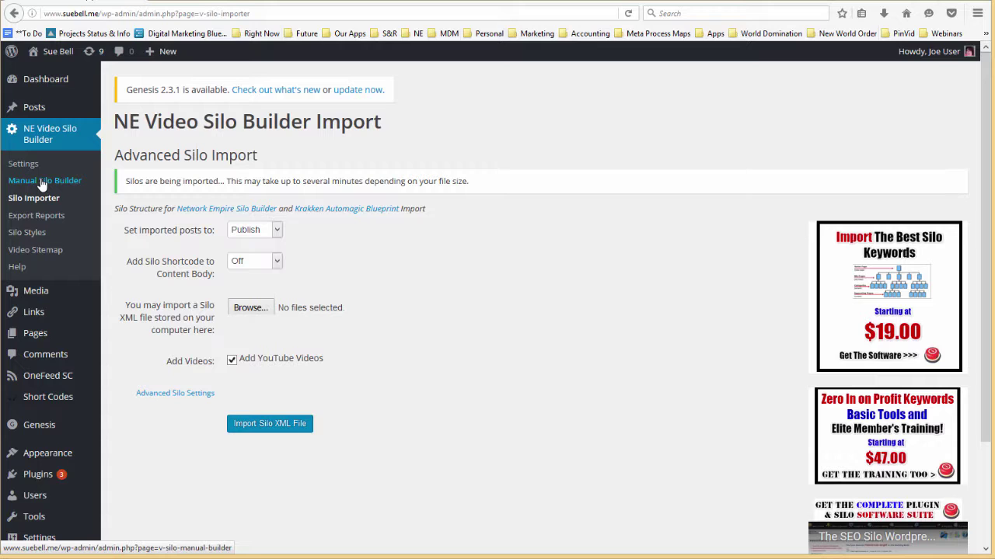
In Settings, delete the {semanticVideo} line from the YouTube Post Content template.
left_click(24, 164)
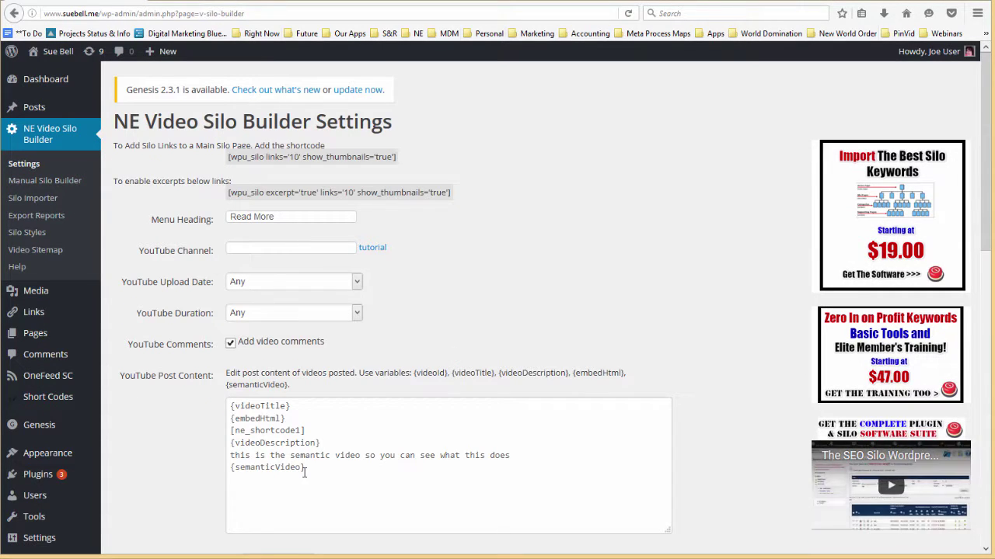
left_click_drag(309, 471, 224, 467)
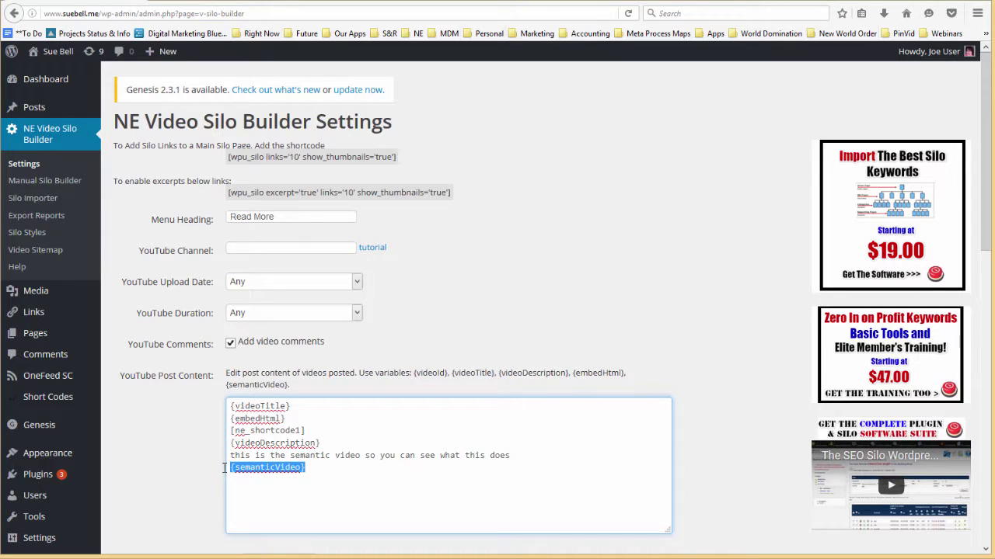
key("BackSpace")
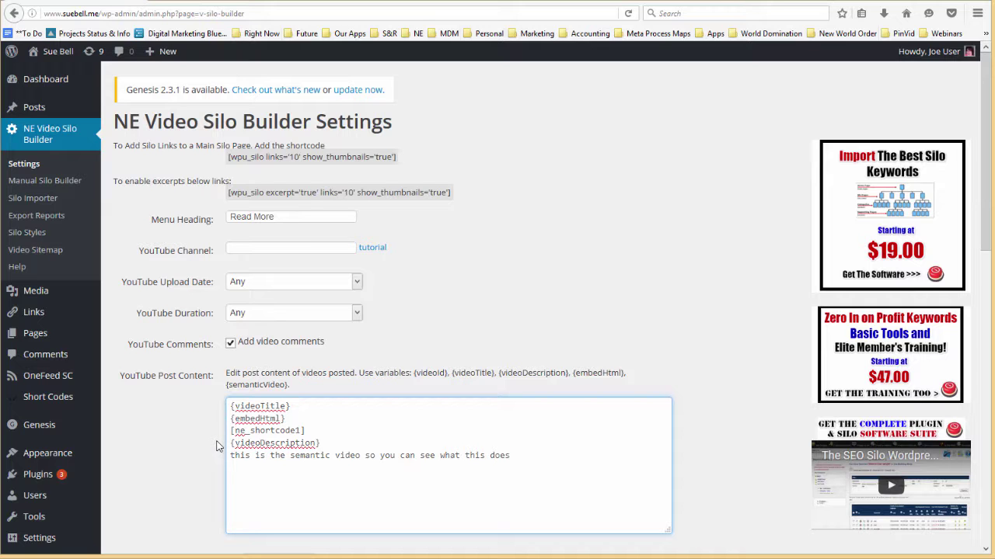
scroll(217, 446, "down", 5)
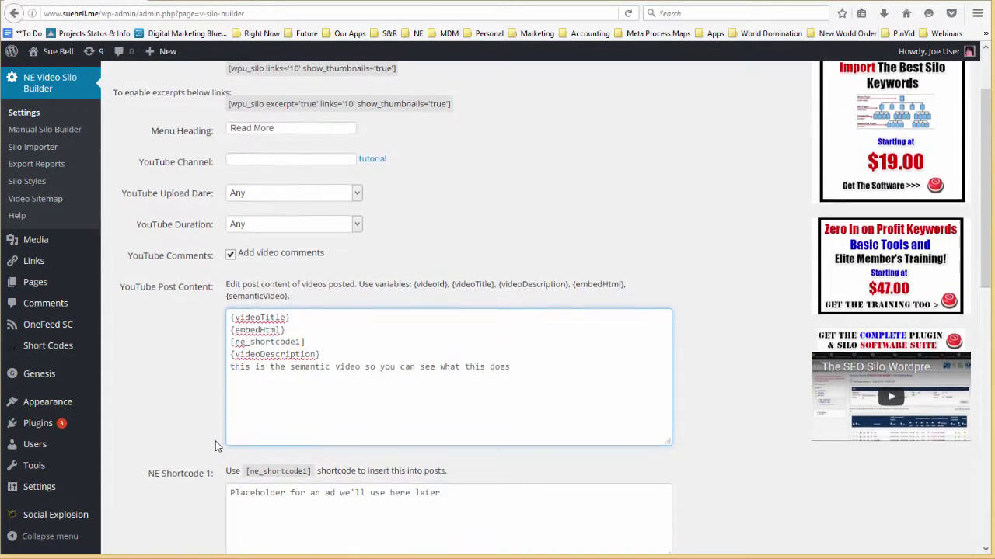
scroll(217, 446, "down", 2)
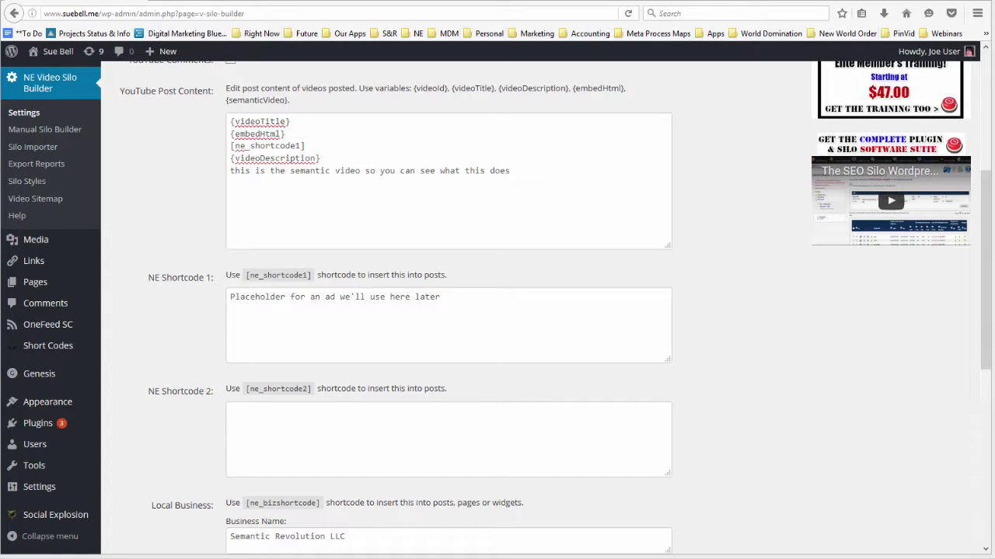
Replace NE Shortcode 1 with the Peak Nootropics banner image, save, and check Diet Information.
left_click_drag(451, 299, 158, 307)
type("<image src=\"http://peaknootropics.com/affiliate-program/accounts/default1/banners/ebbadf97.jpg\">")
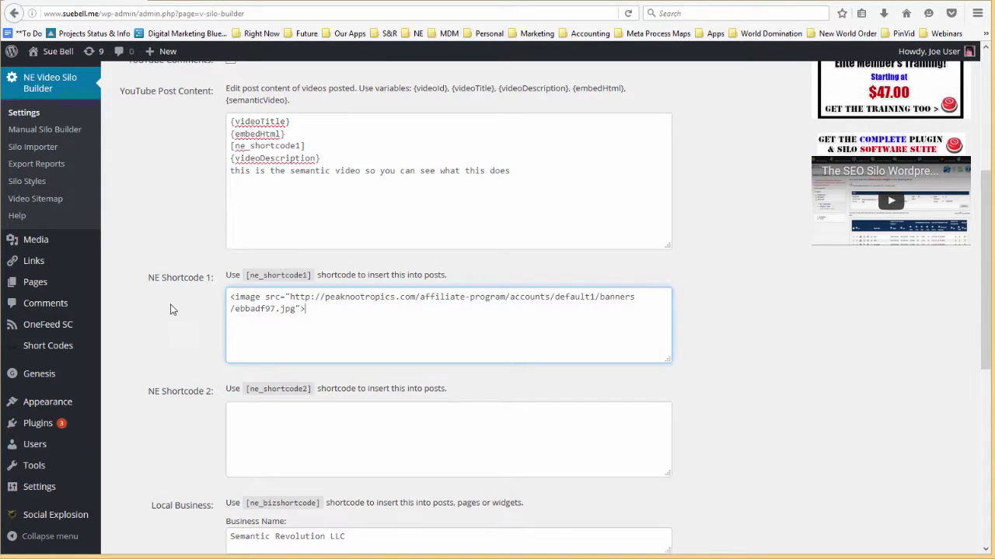
scroll(172, 309, "down", 5)
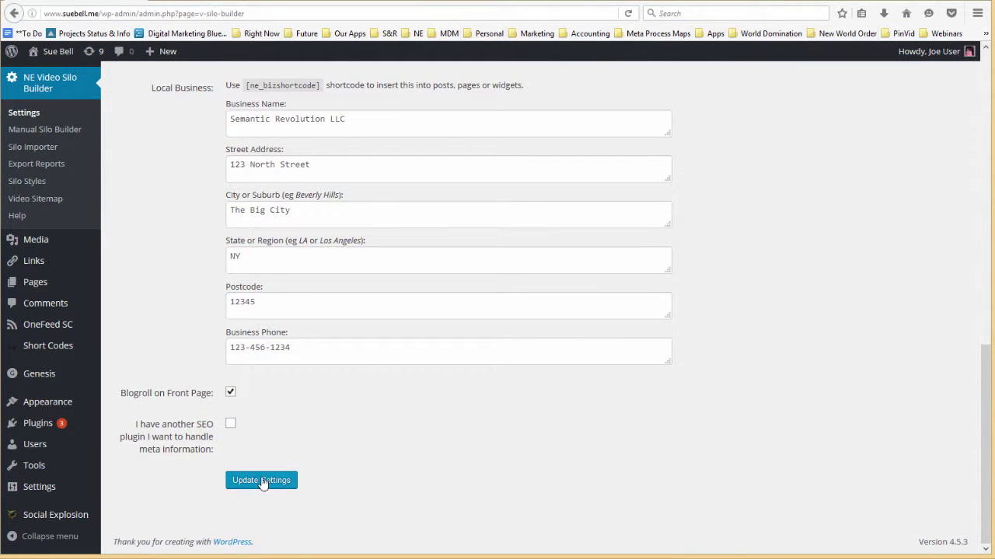
left_click(261, 480)
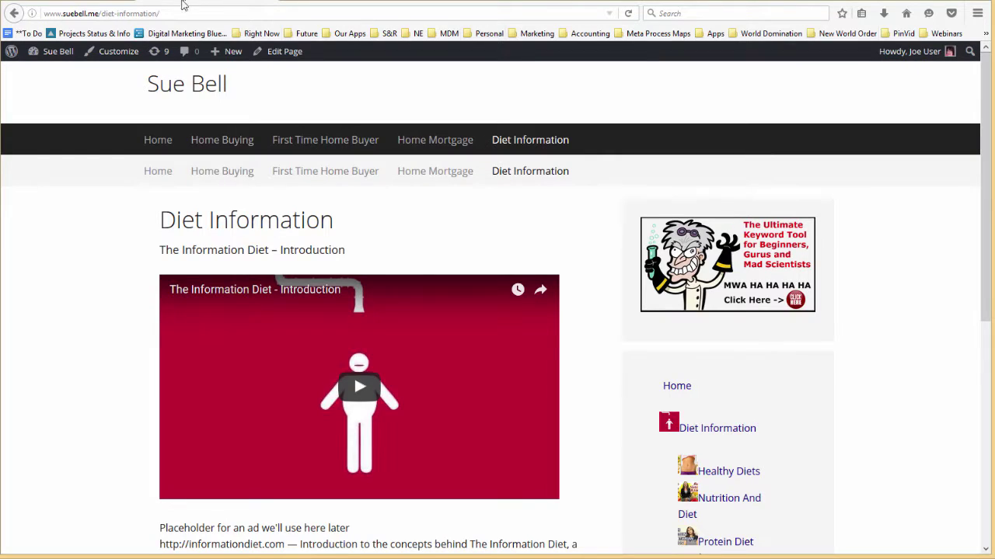
left_click(628, 14)
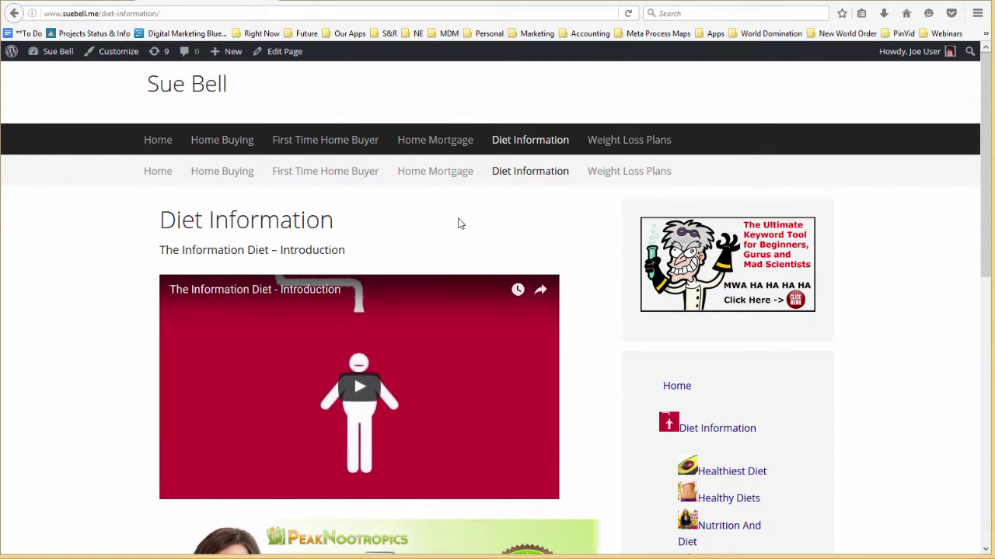
scroll(396, 318, "down", 5)
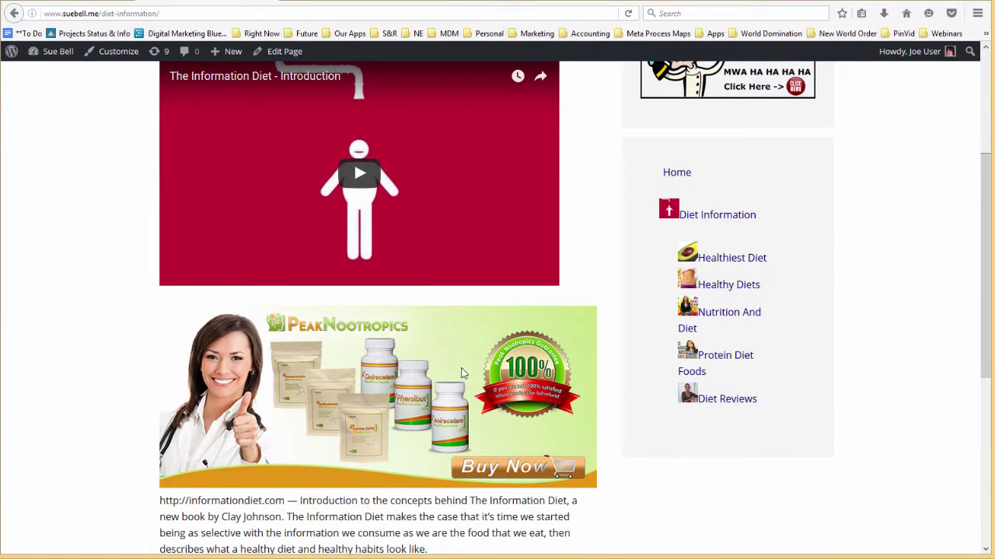
scroll(405, 383, "up", 5)
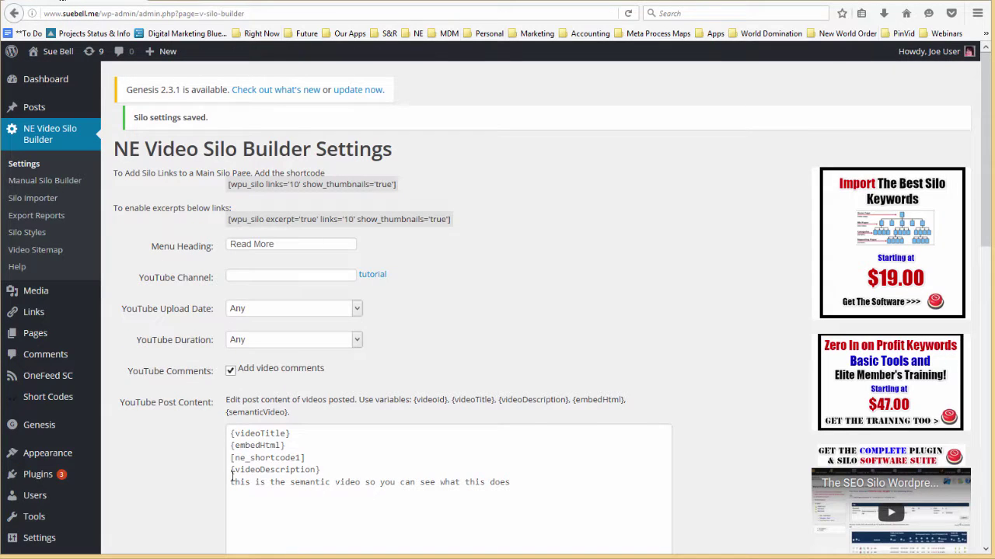
scroll(231, 477, "down", 5)
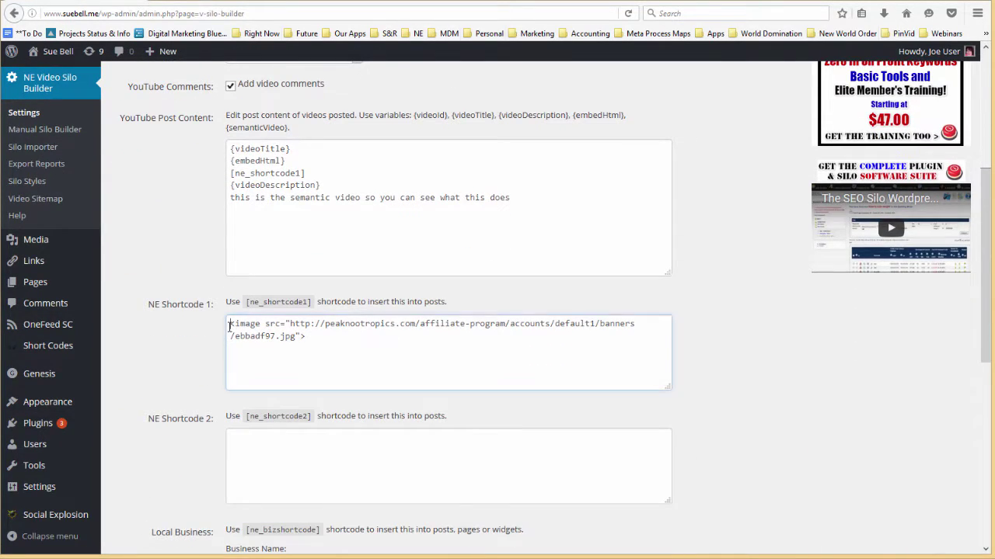
left_click(229, 327)
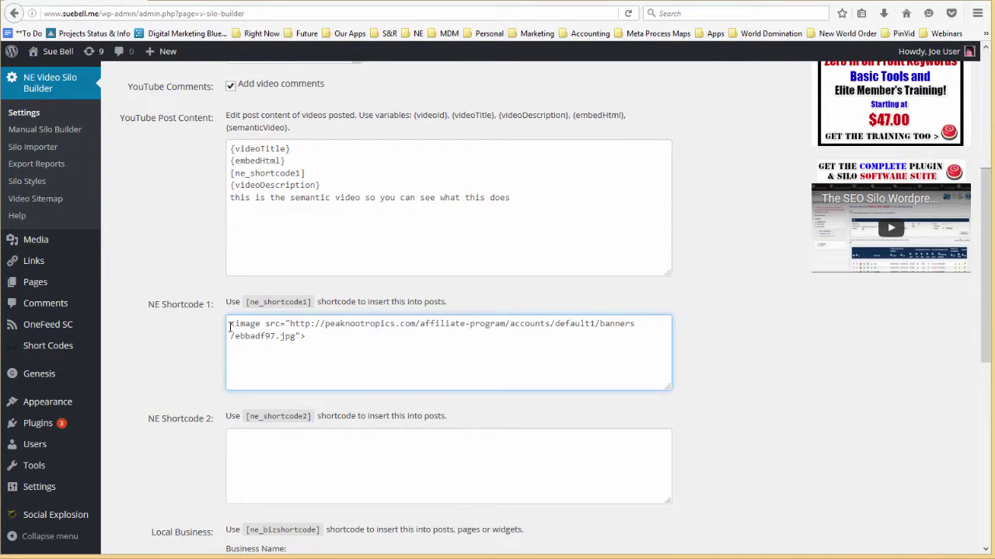
type("<a")
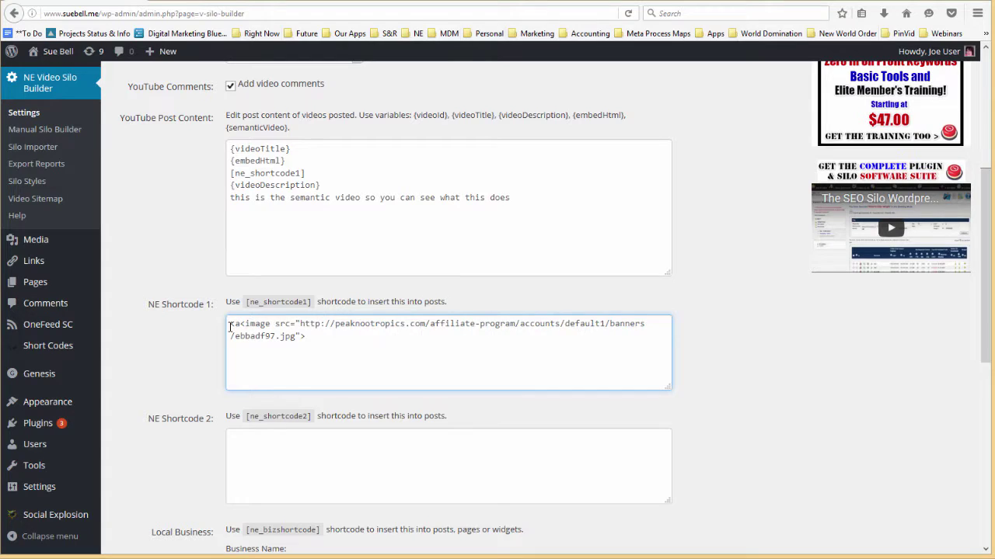
type(" href")
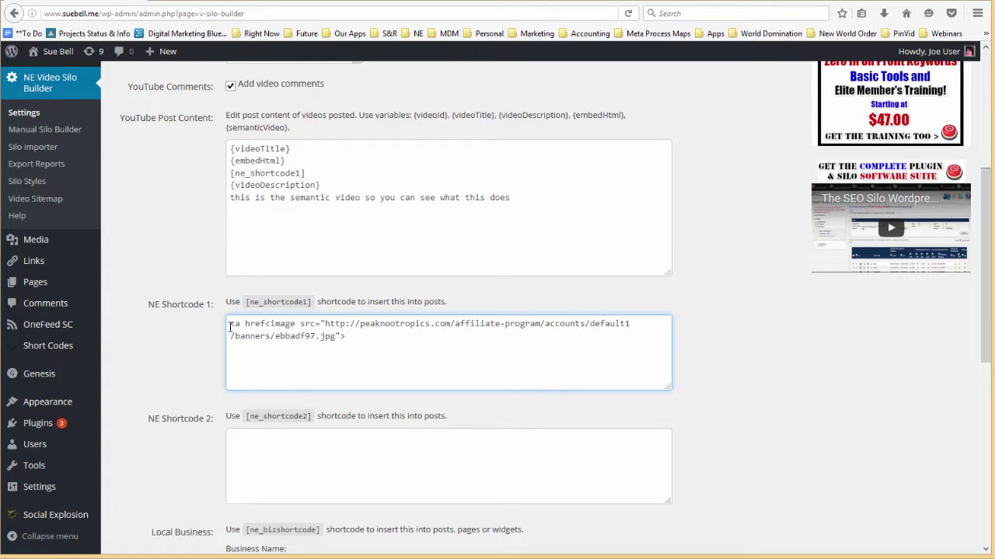
type("=")
type("\"www.ne")
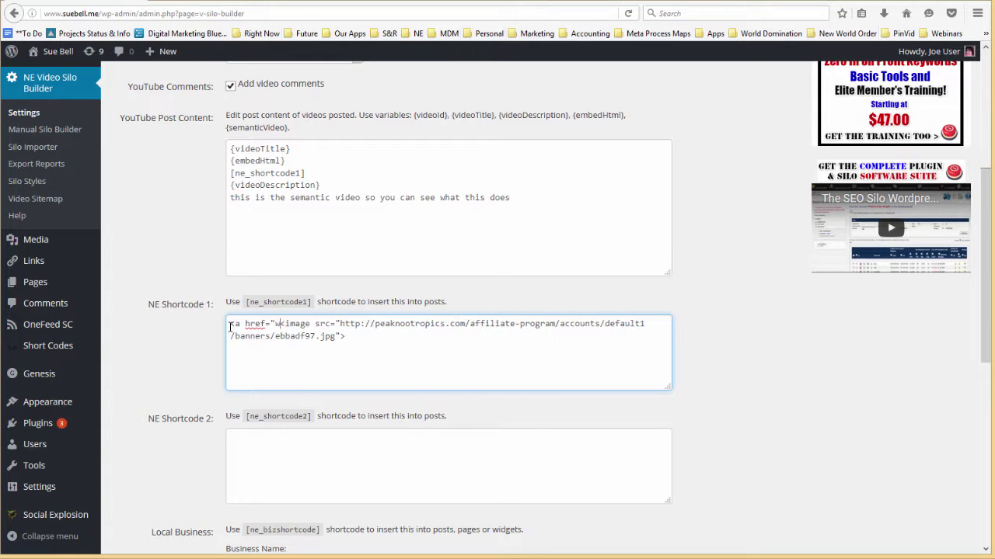
type("tworkempire.com")
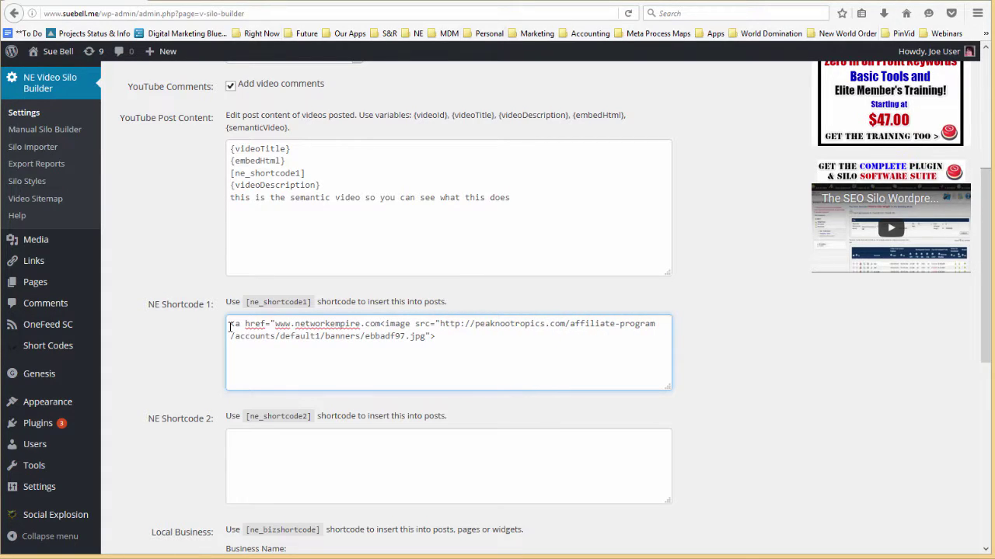
type("\">")
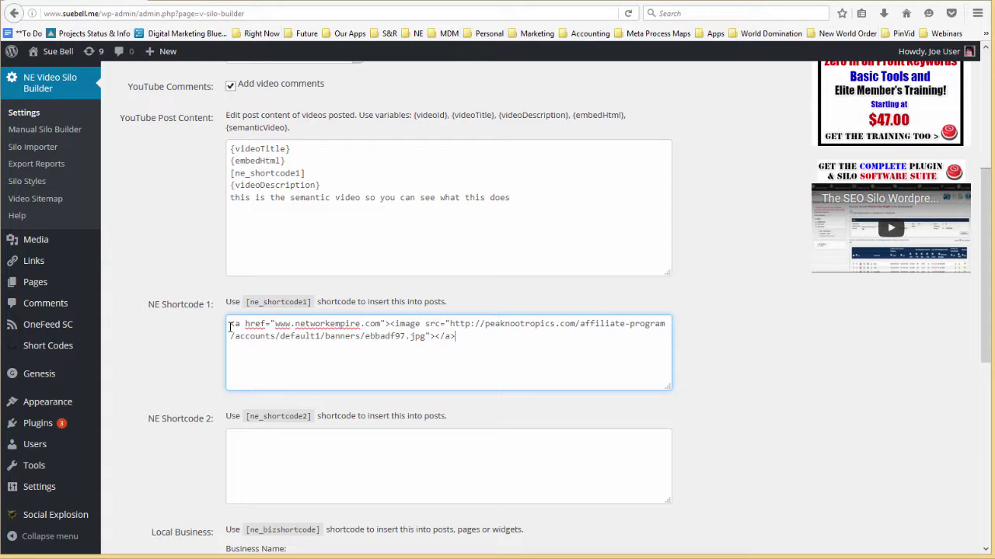
scroll(350, 423, "down", 5)
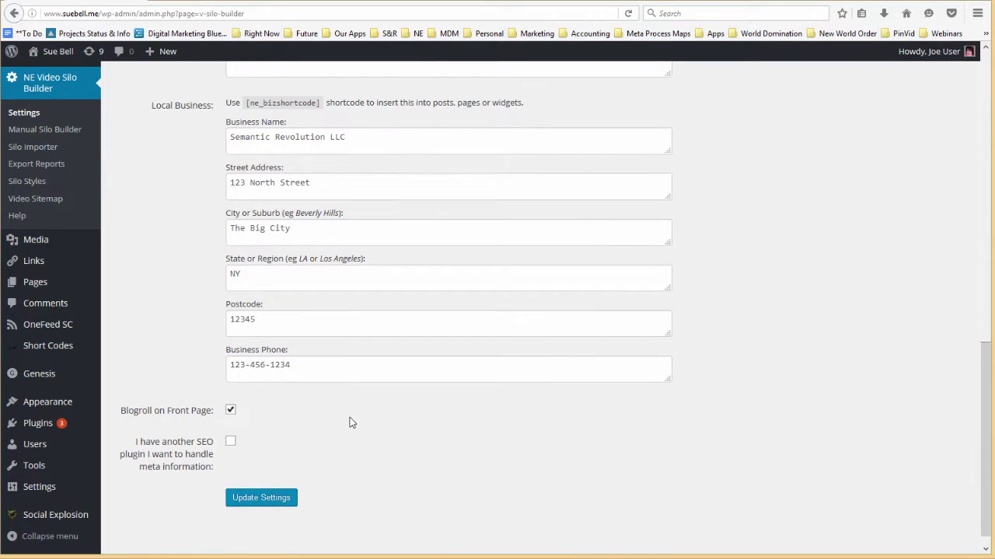
left_click(248, 498)
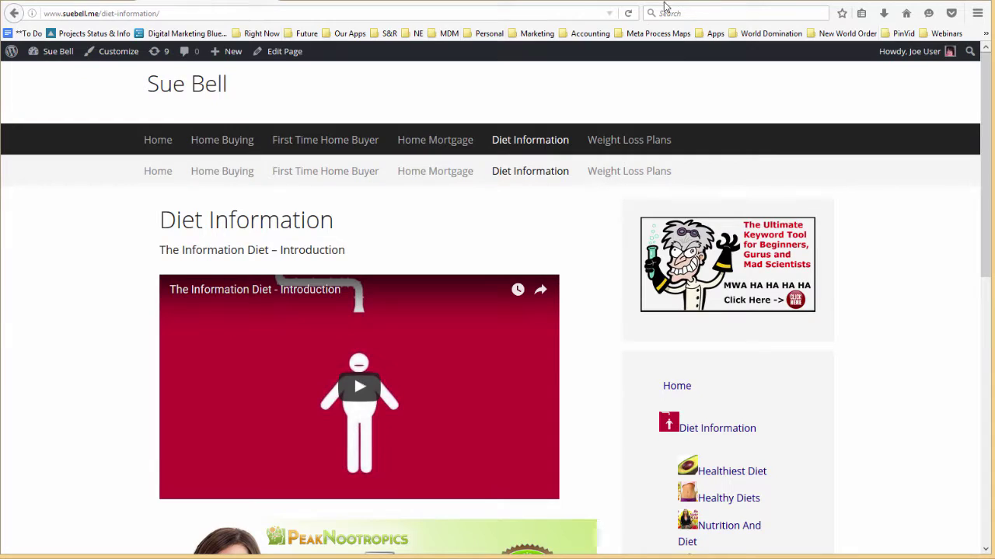
left_click(628, 14)
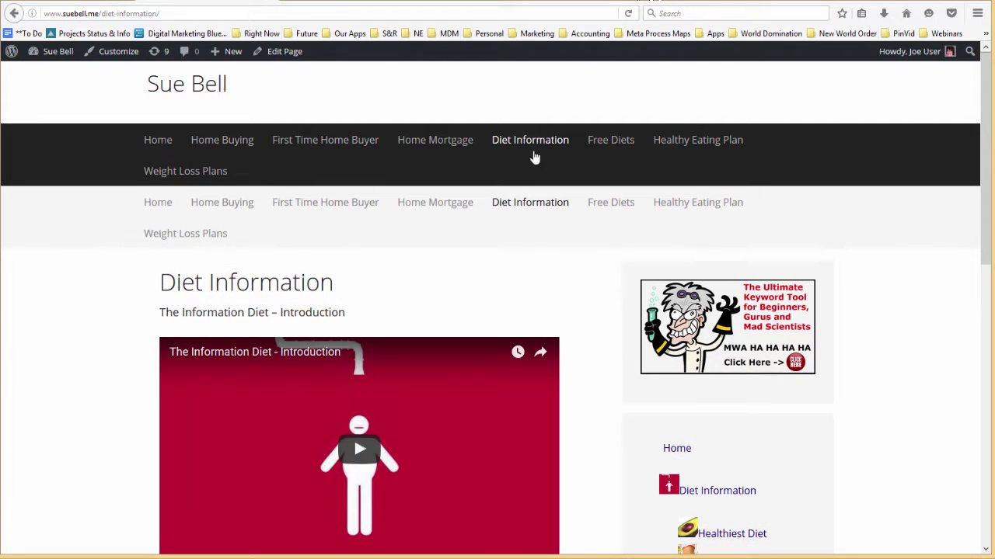
Test the banner link, which returns a 404 Not found page, then return to Settings.
scroll(500, 205, "down", 3)
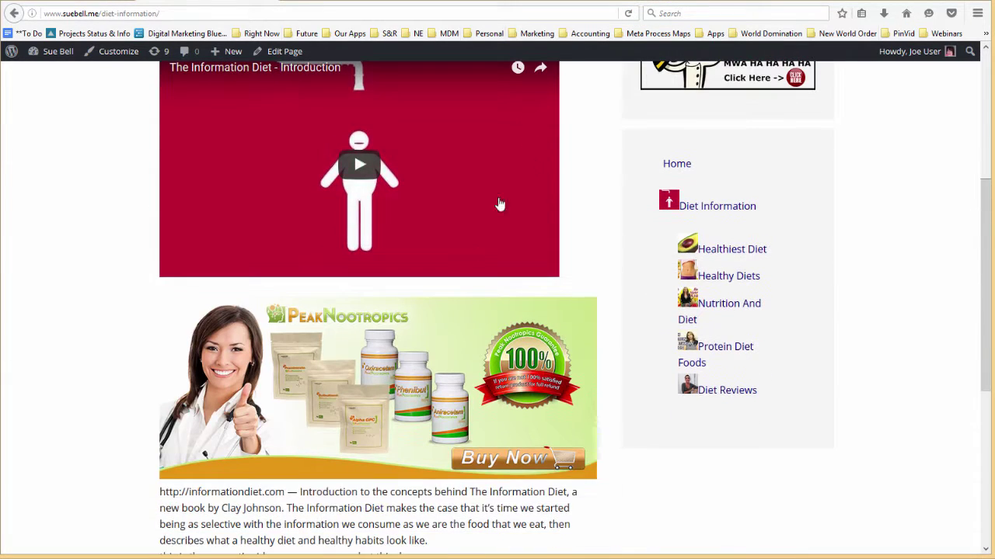
left_click(431, 362)
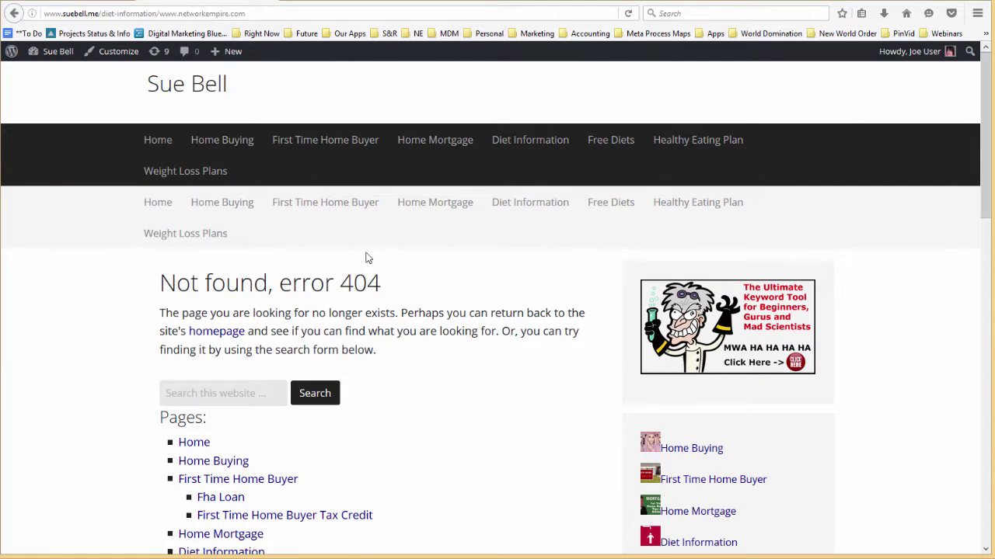
left_click(14, 13)
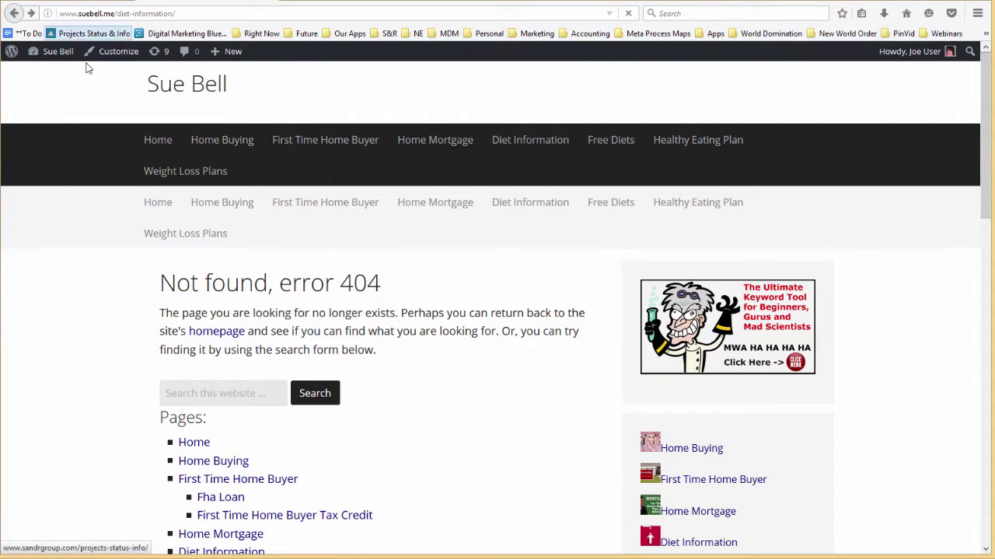
left_click(90, 2)
scroll(377, 439, "down", 5)
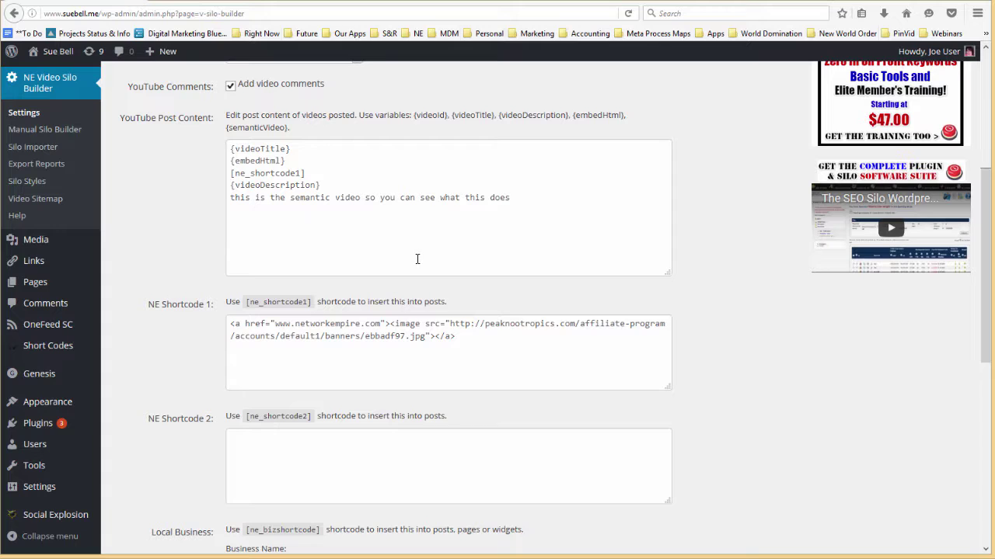
left_click(278, 325)
type("htt")
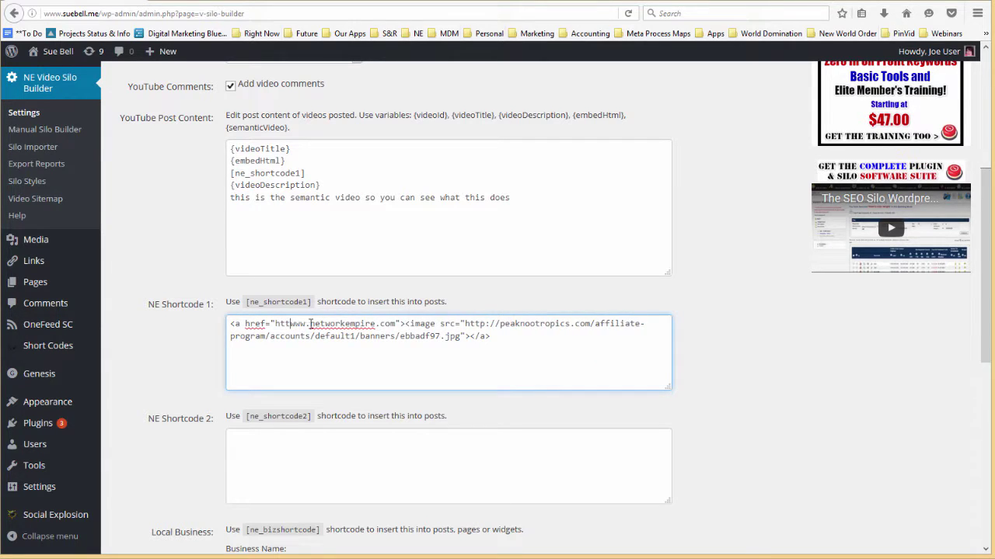
type("p://")
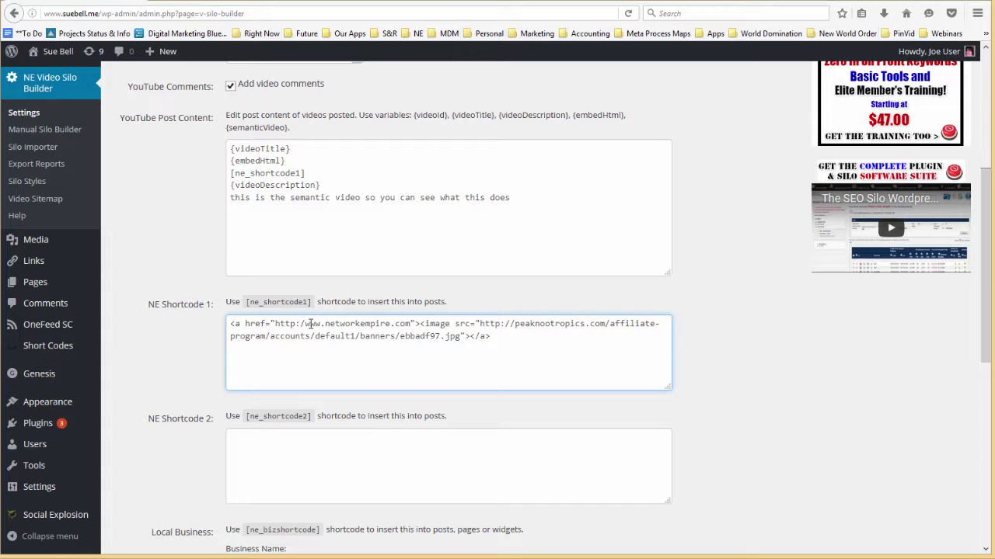
type("/")
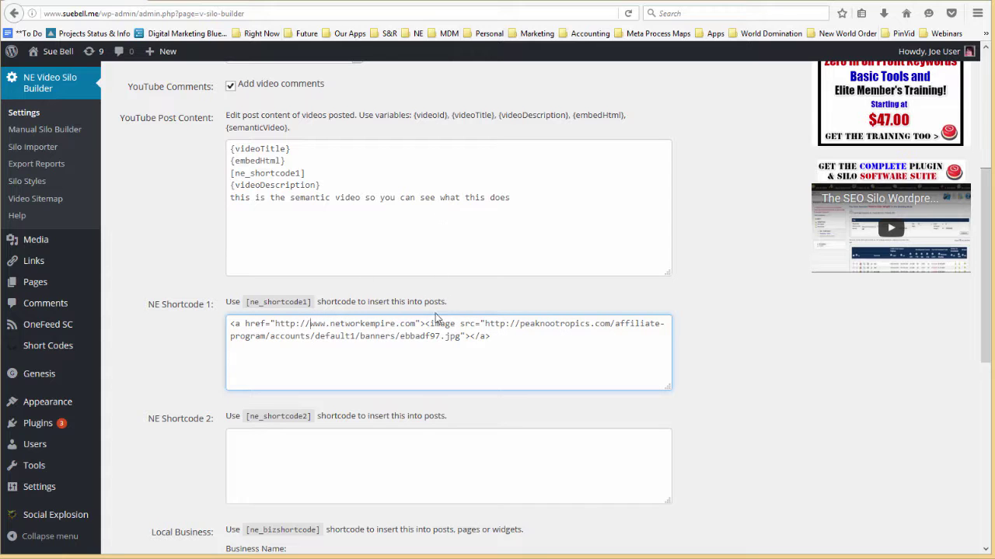
scroll(355, 420, "down", 5)
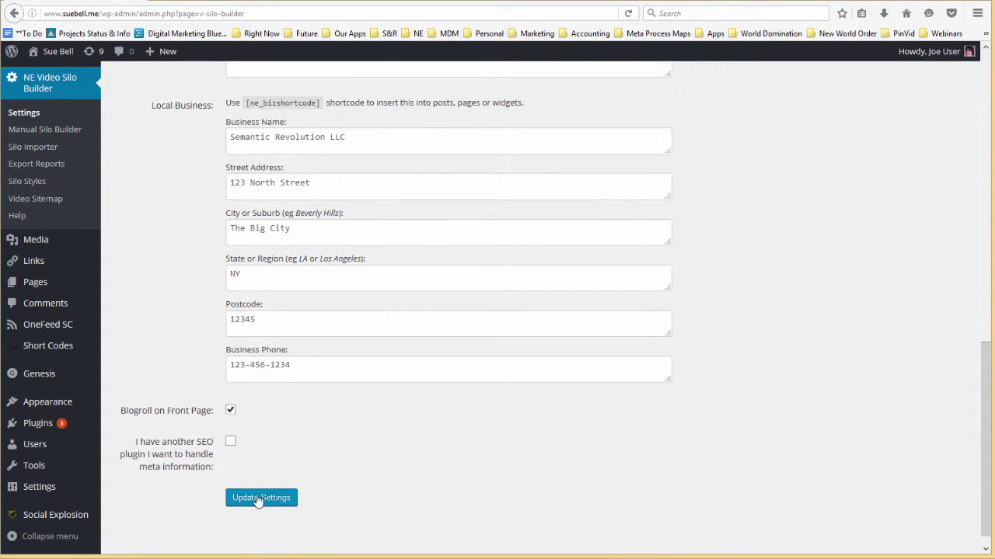
left_click(260, 498)
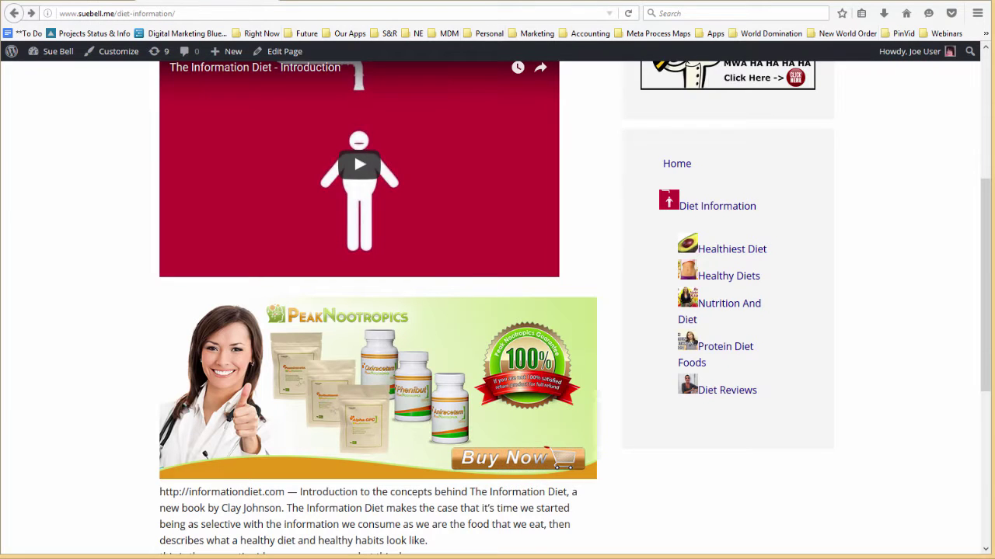
Reload the Diet Information page and confirm the Peak Nootropics banner opens the Network Empire site.
left_click(629, 13)
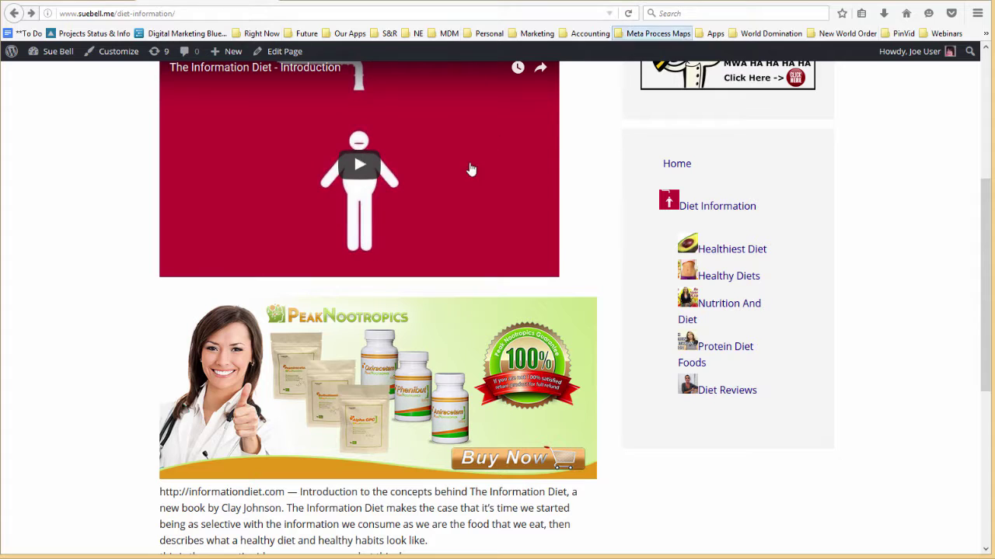
left_click(333, 344)
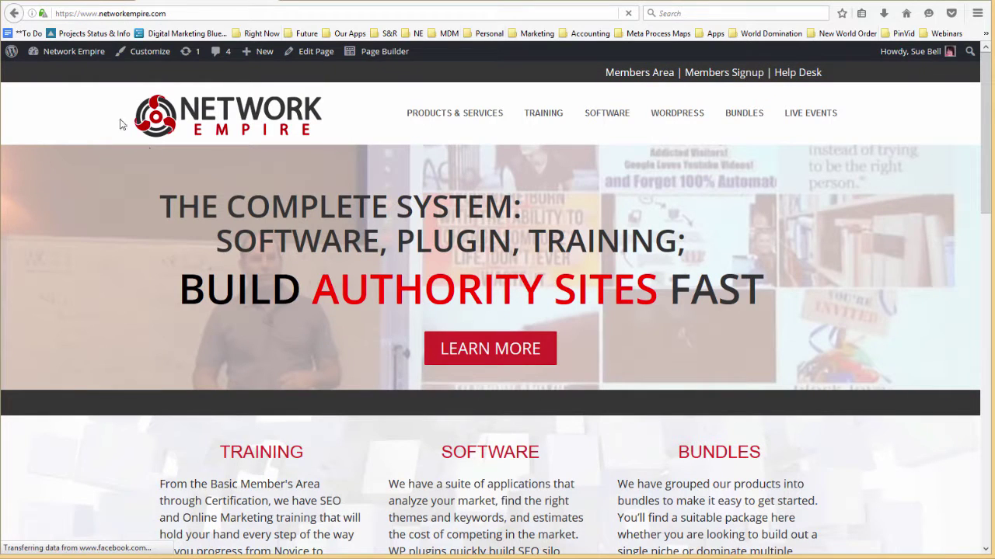
left_click(14, 13)
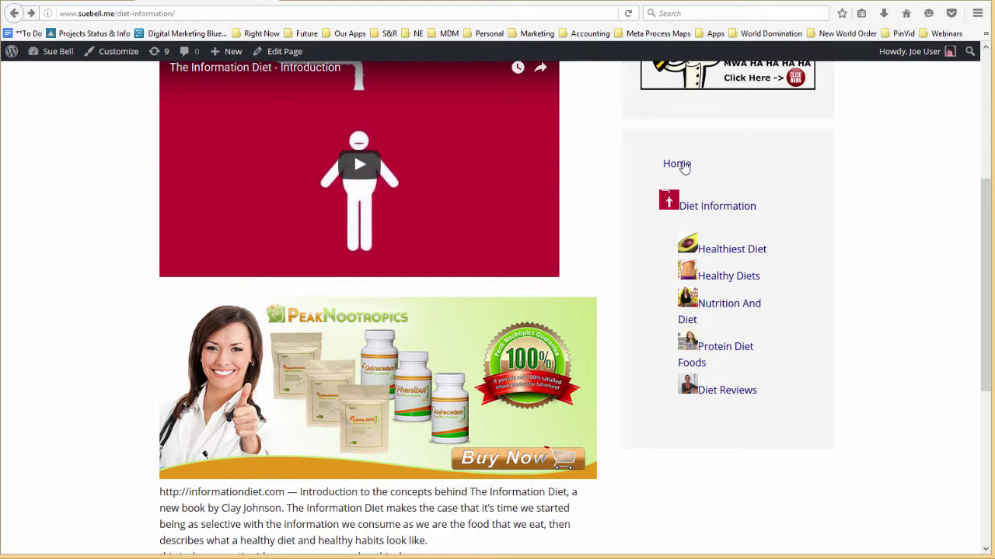
In Silo Importer, pick dws-blueprint-custom_navigation-3380-Nashville SEO.xml from Downloads as the import file.
left_click(87, 3)
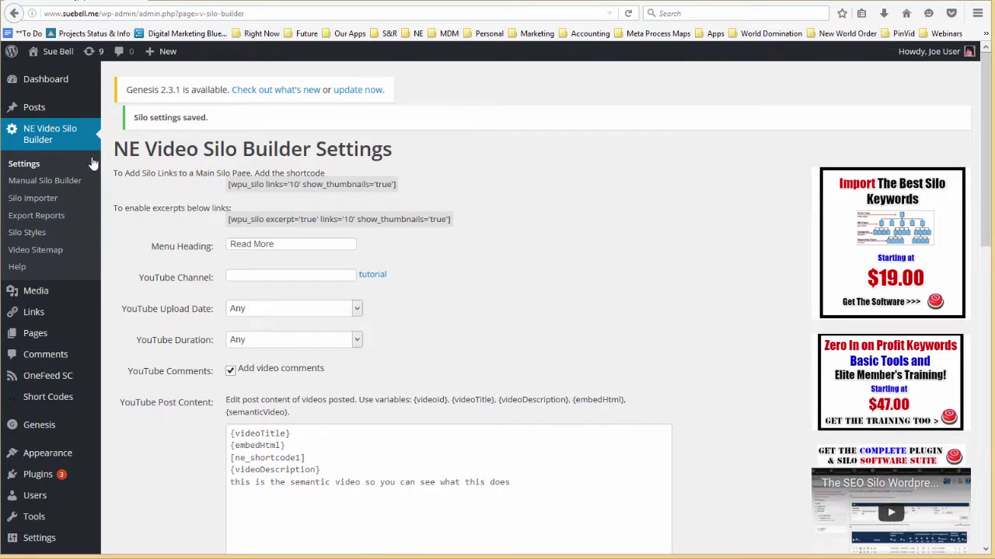
left_click(35, 198)
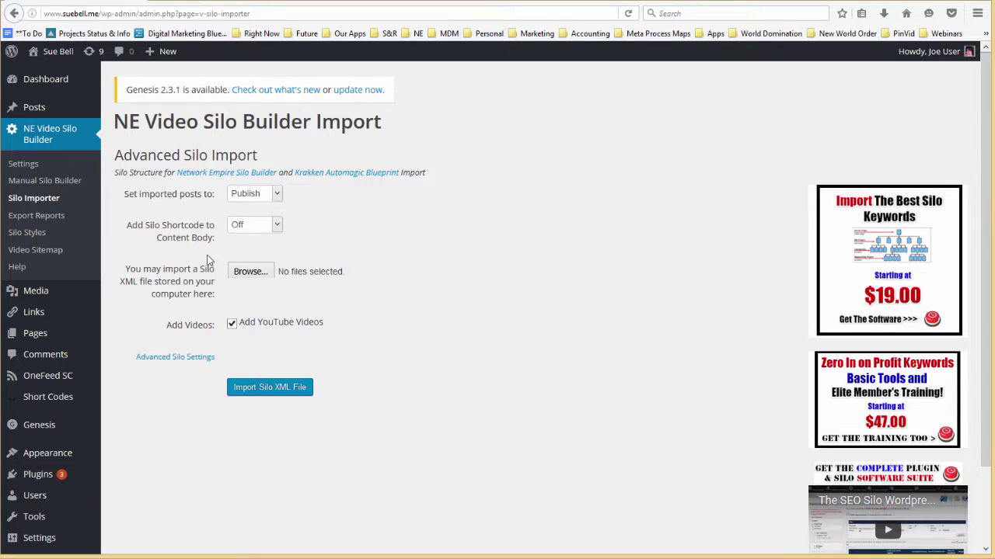
left_click(256, 277)
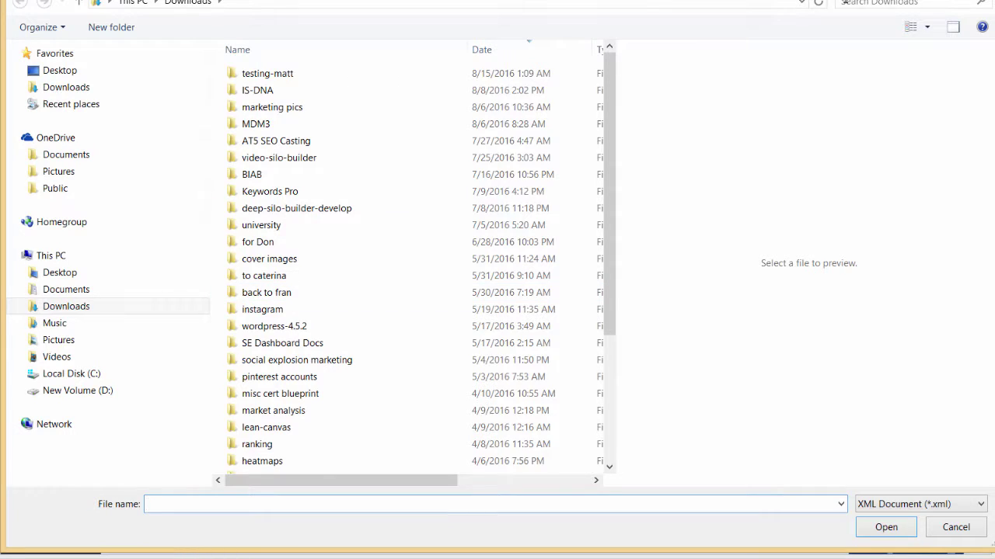
left_click(844, 2)
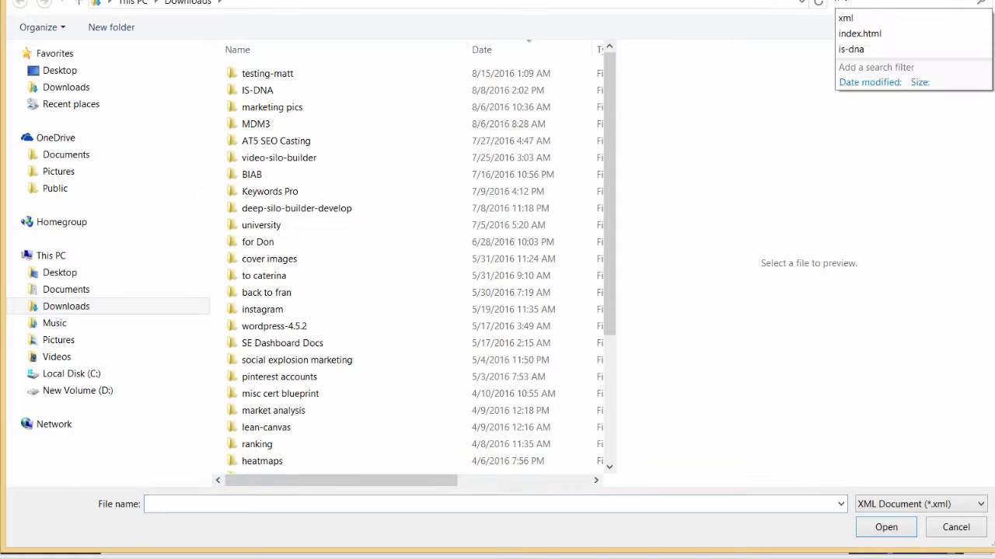
left_click(862, 25)
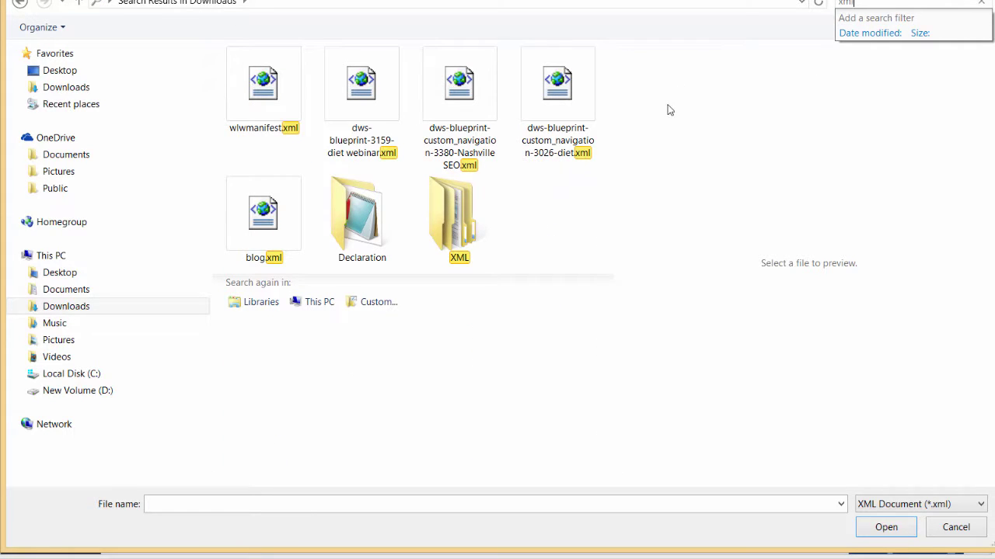
left_click(459, 109)
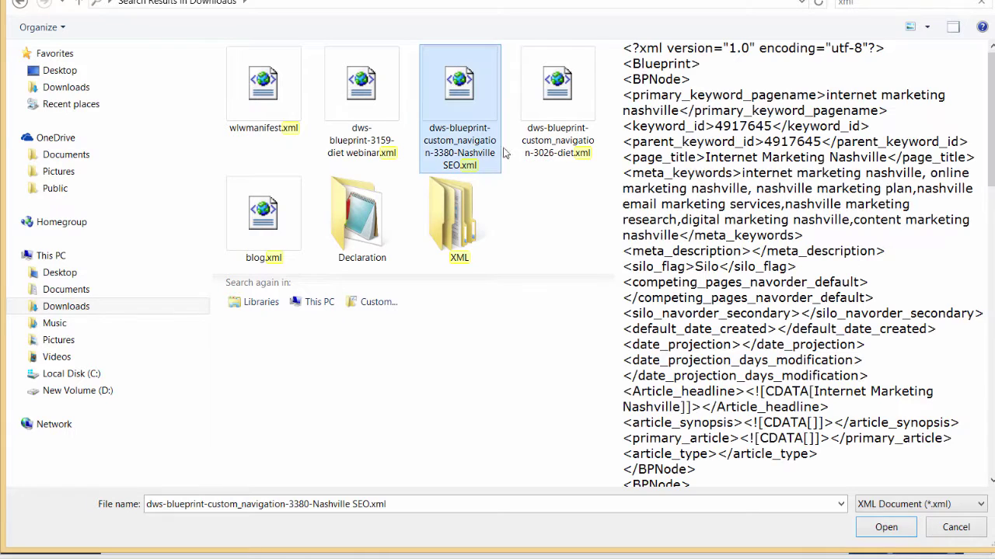
left_click(890, 528)
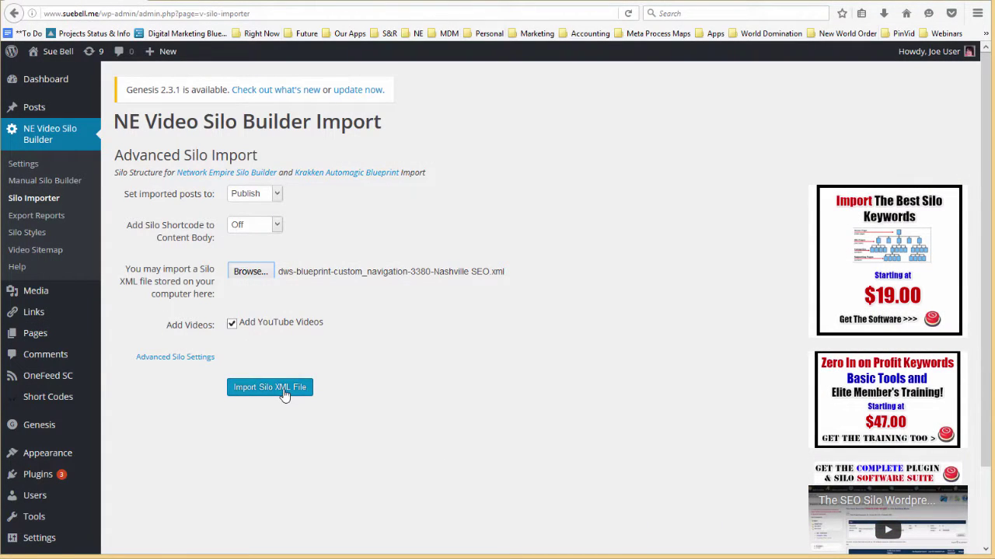
Import the Nashville SEO XML and reload Diet Information to show Nashville Seo Company and other new menu pages.
left_click(284, 398)
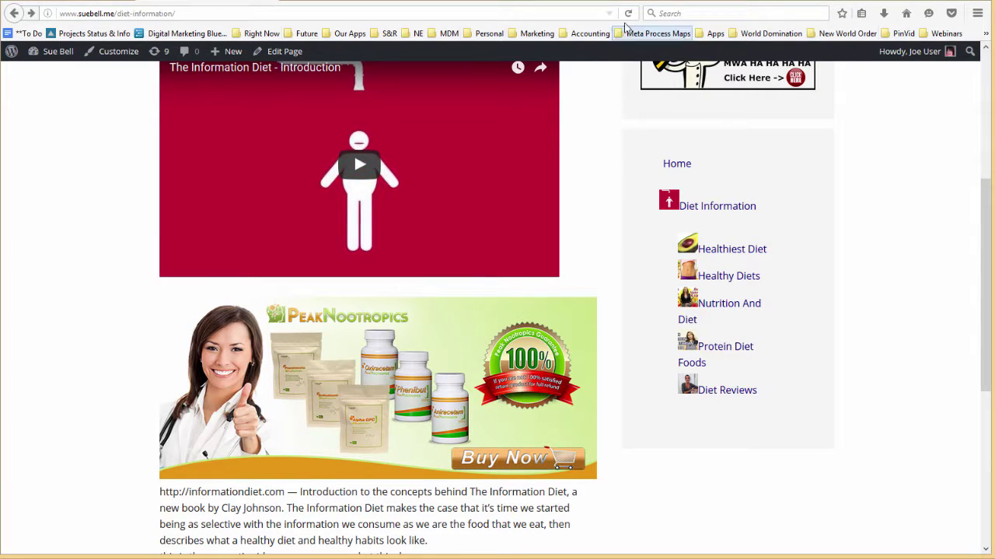
left_click(628, 13)
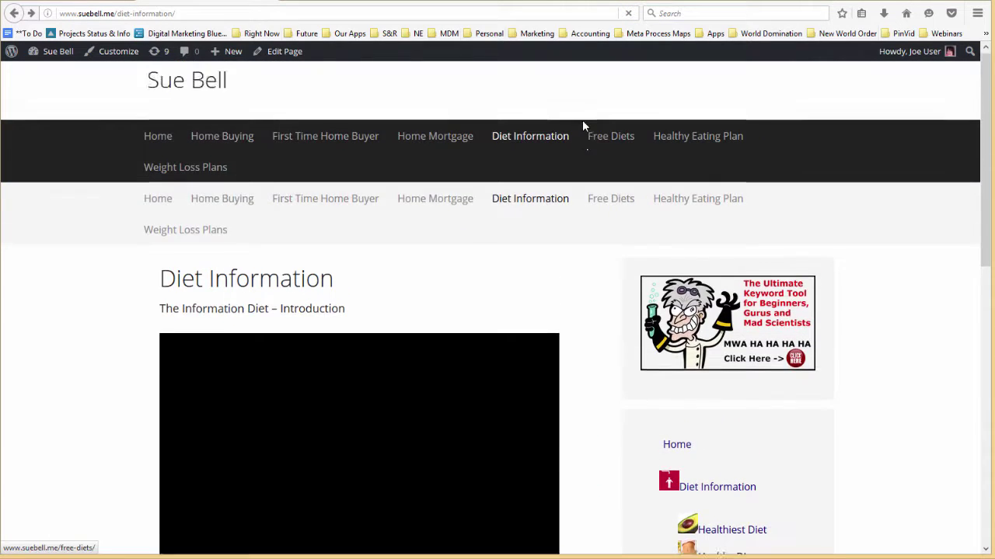
scroll(584, 126, "up", 5)
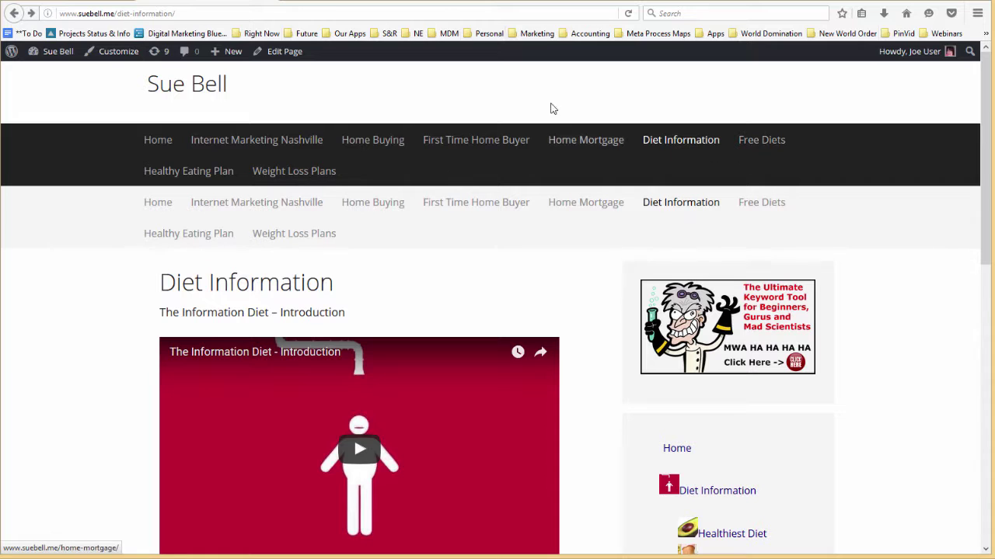
left_click(631, 14)
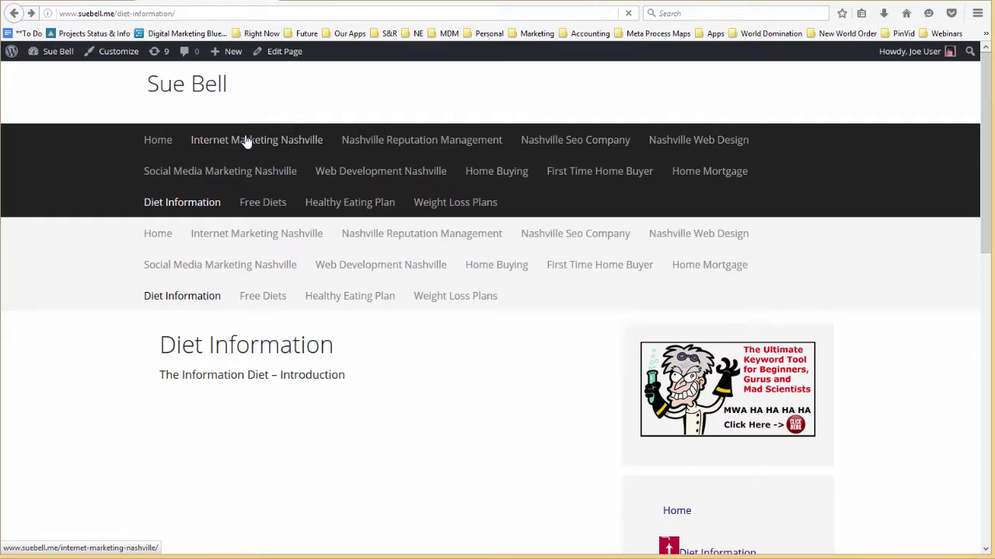